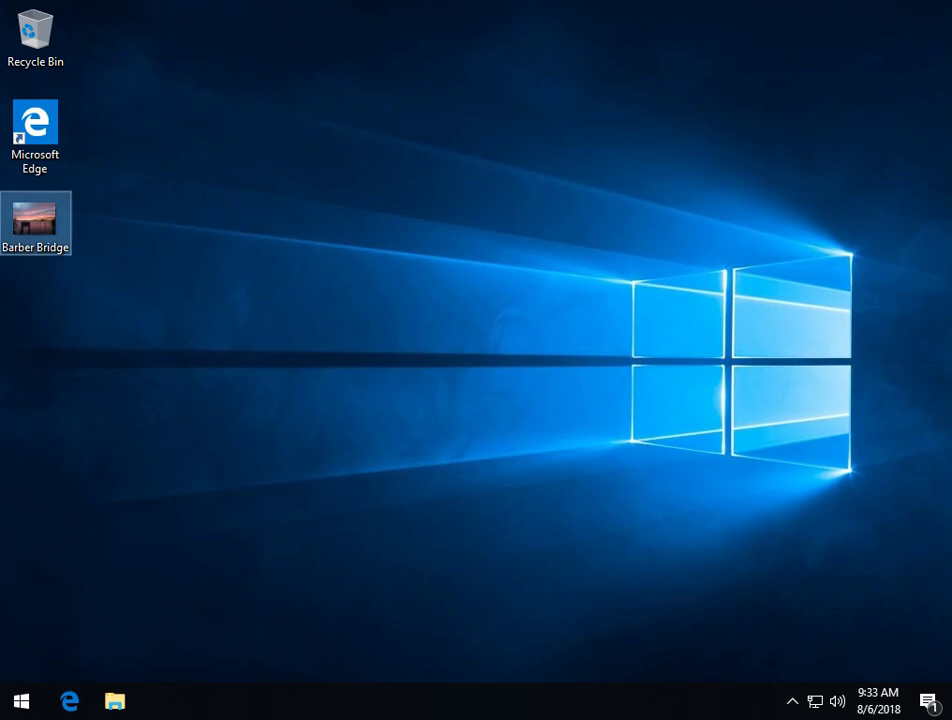
# - Check which programs are offered for opening the Barber Bridge picture, including the additional apps, and leave the choice unchanged
pyautogui.rightClick(39, 220)
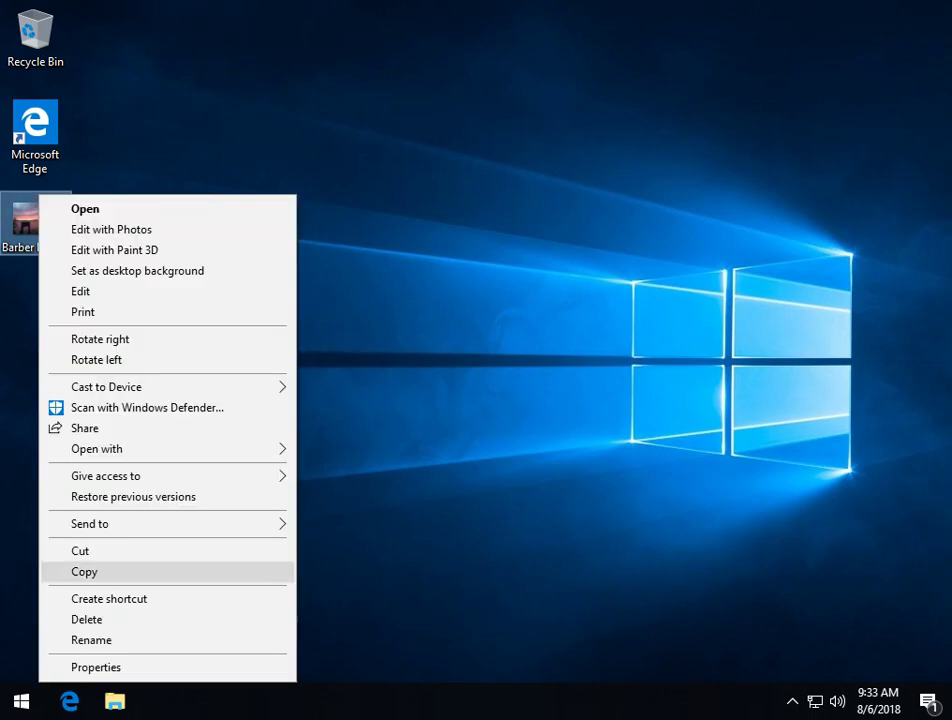
pyautogui.moveTo(97, 449)
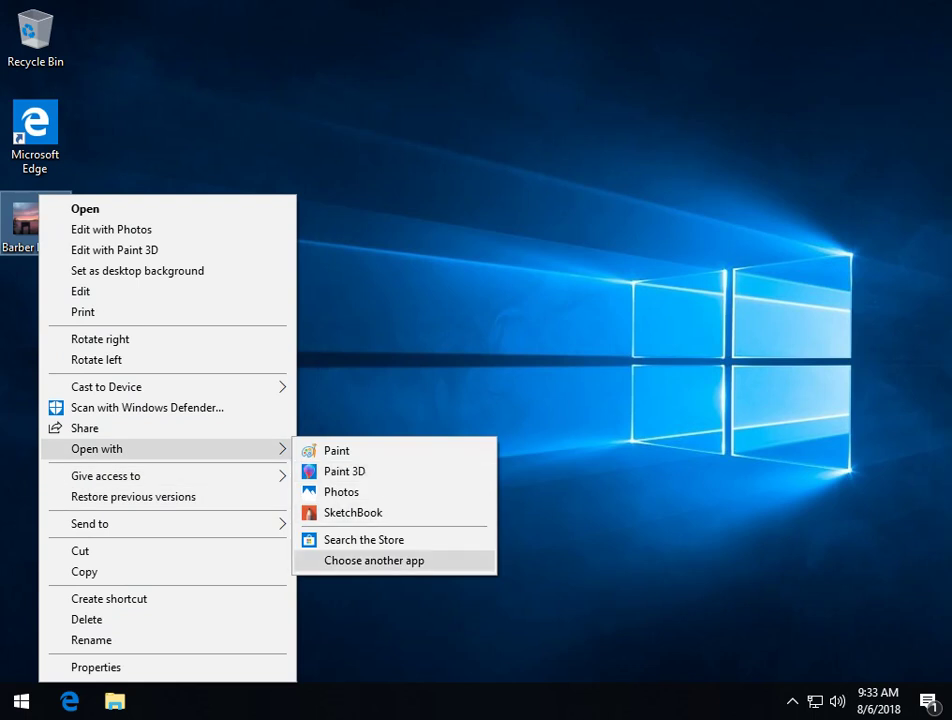
pyautogui.press('Return')
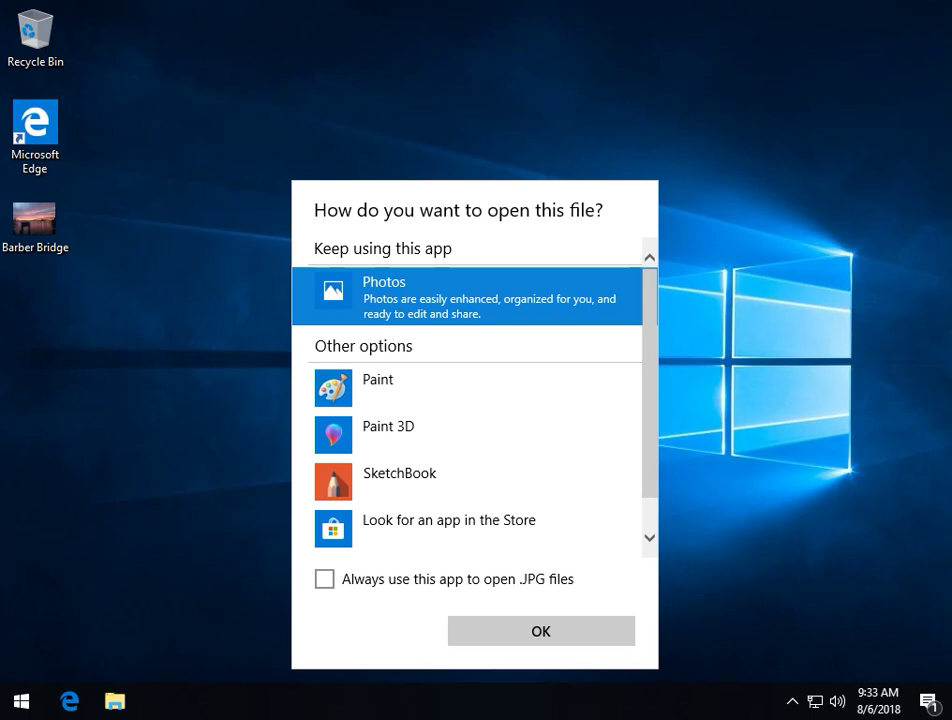
pyautogui.click(324, 579)
pyautogui.click(324, 579)
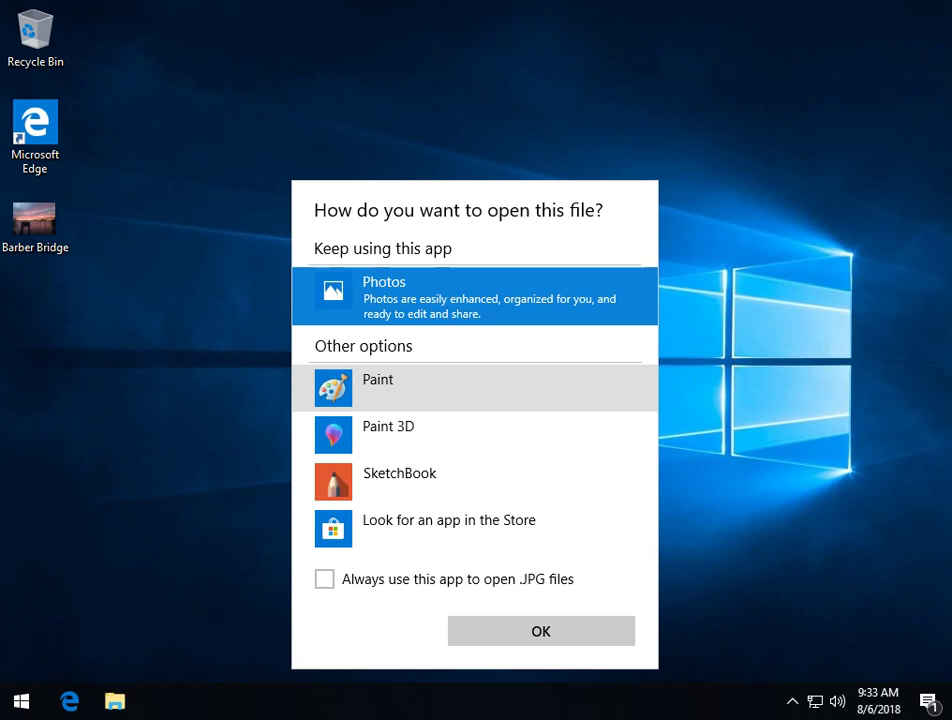
pyautogui.scroll(-1, 450, 525)
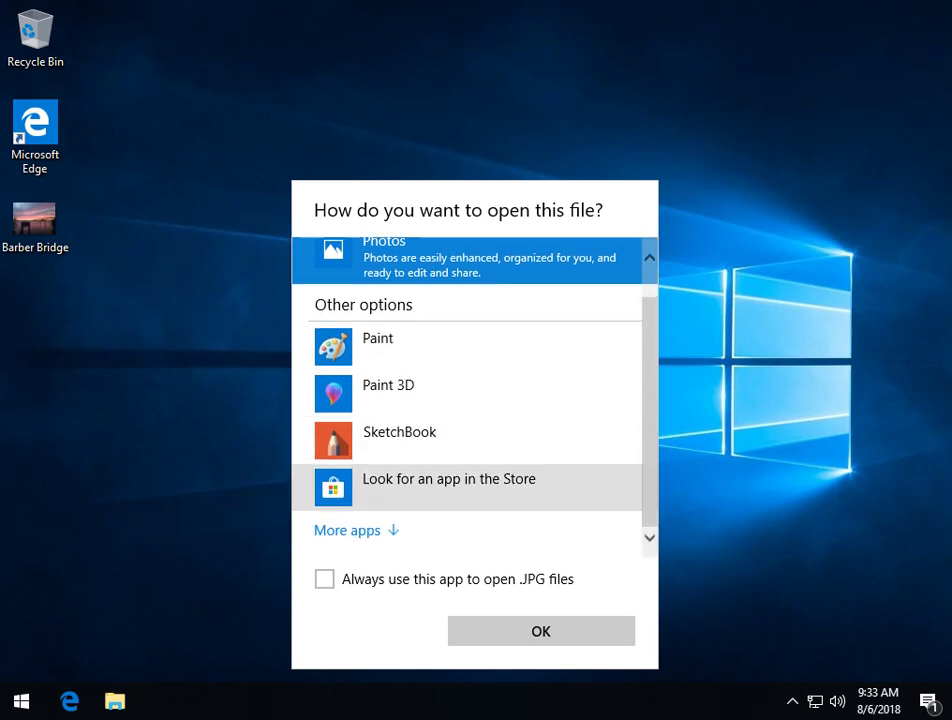
pyautogui.click(347, 530)
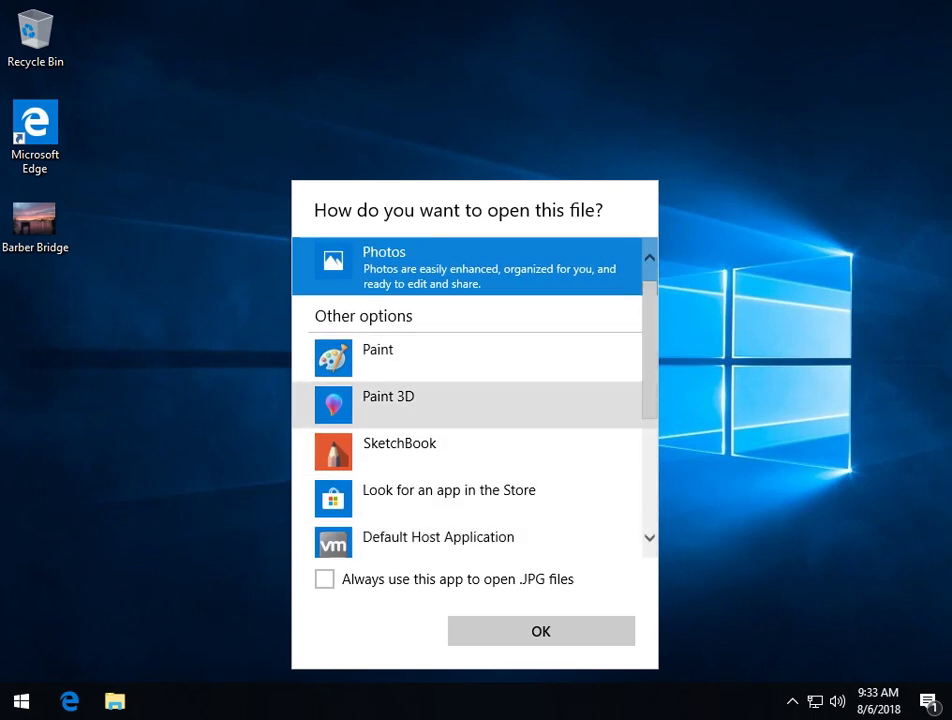
pyautogui.scroll(-5, 450, 440)
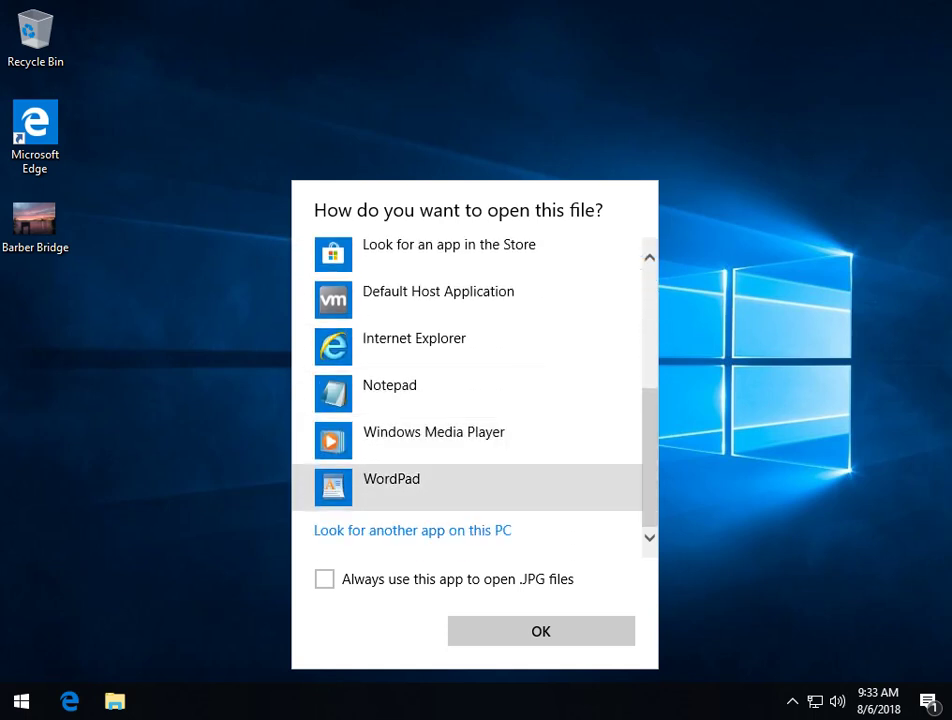
pyautogui.scroll(5, 450, 487)
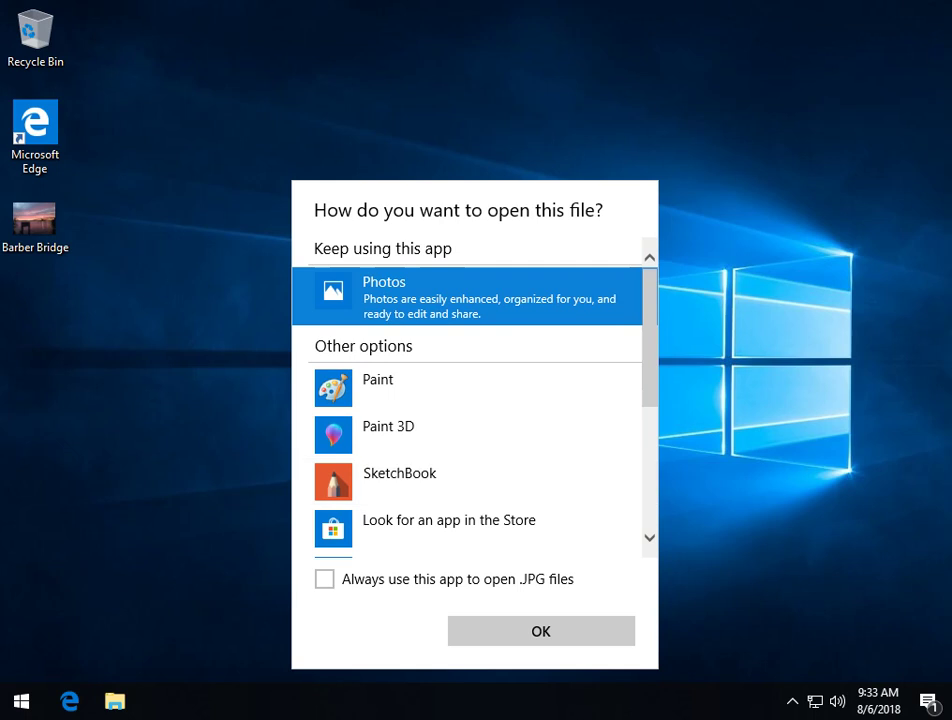
pyautogui.press('Escape')
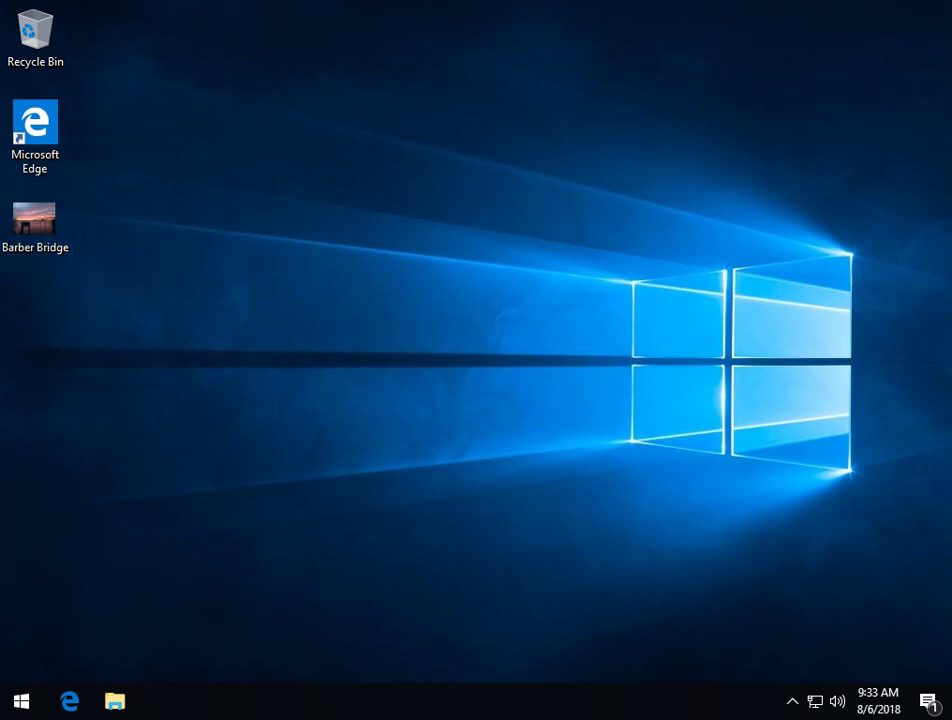
# - Create a new text document on the desktop and name it "Restore Photo Viewer.reg"
pyautogui.rightClick(336, 353)
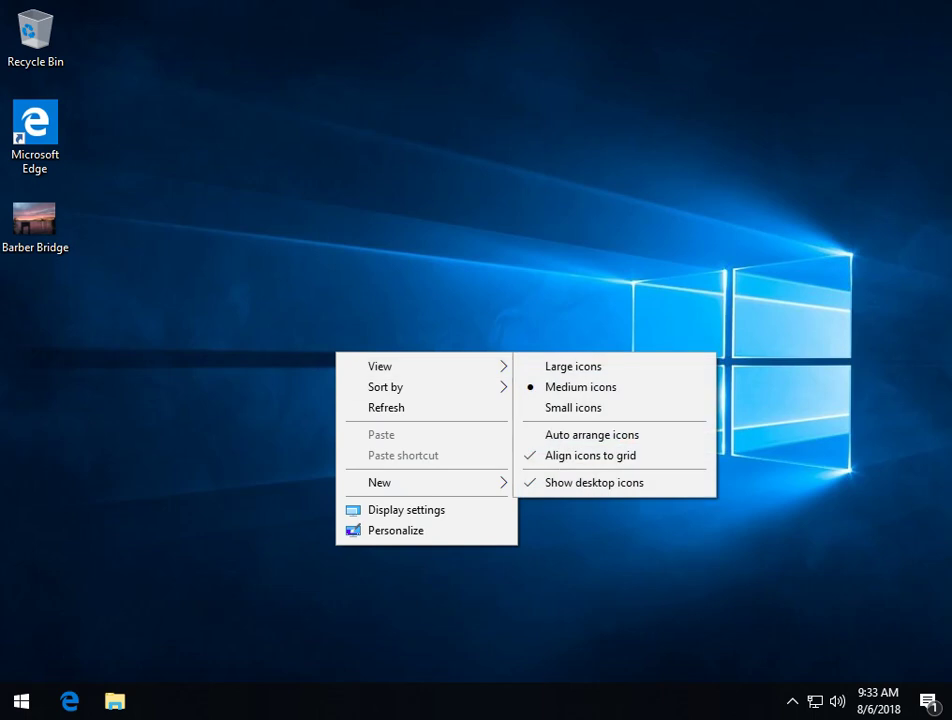
pyautogui.press('Right')
pyautogui.press('Down')
pyautogui.press('Down')
pyautogui.press('Down')
pyautogui.press('Down')
pyautogui.press('Down')
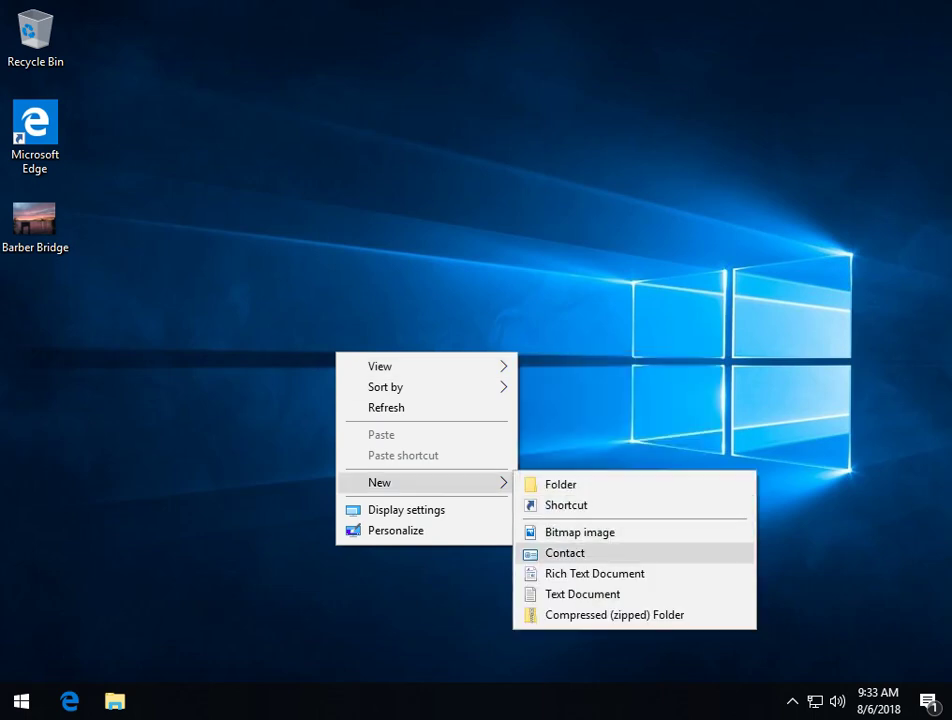
pyautogui.press('Return')
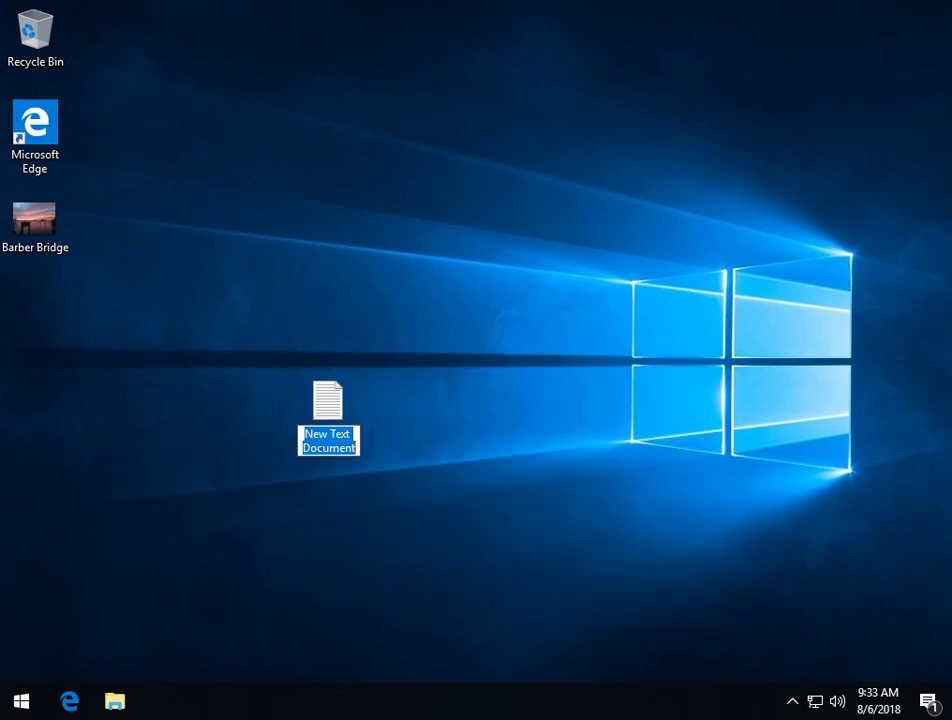
pyautogui.write('Res')
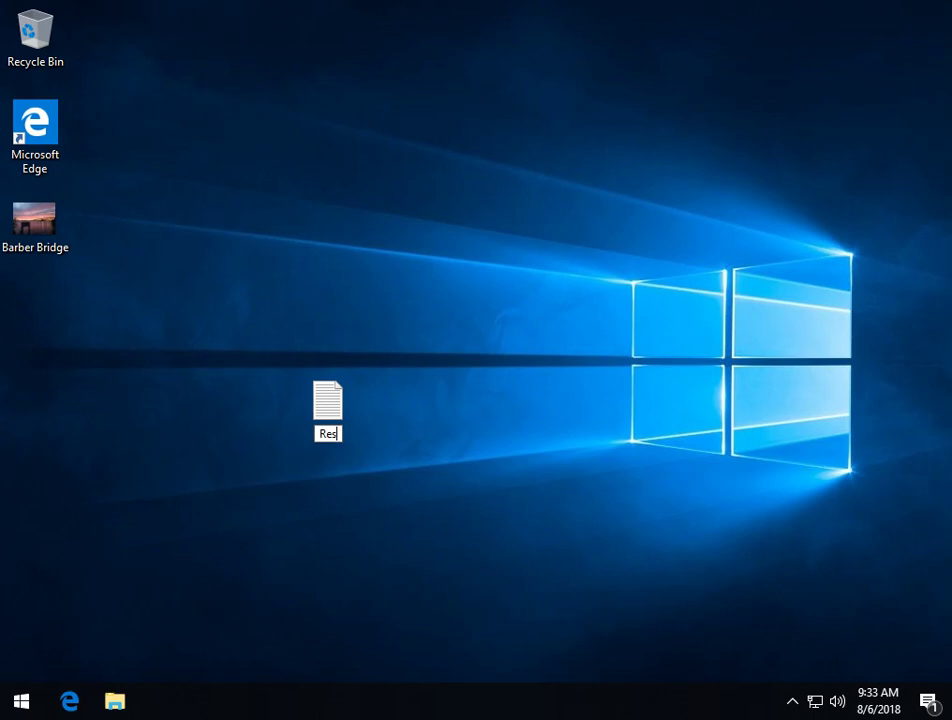
pyautogui.write('tore')
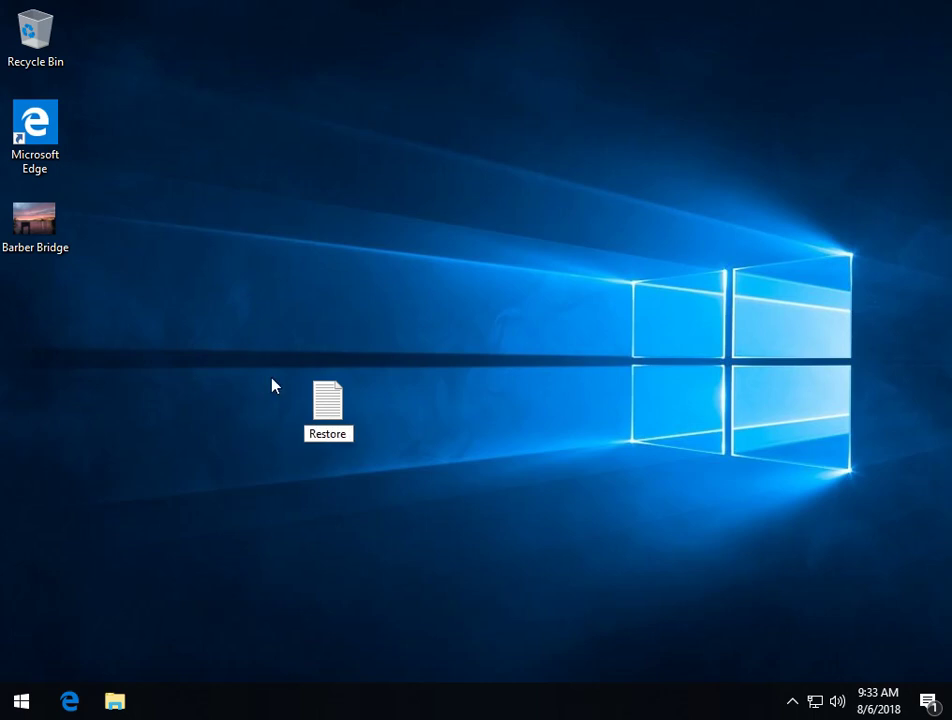
pyautogui.write(' Photo Vie')
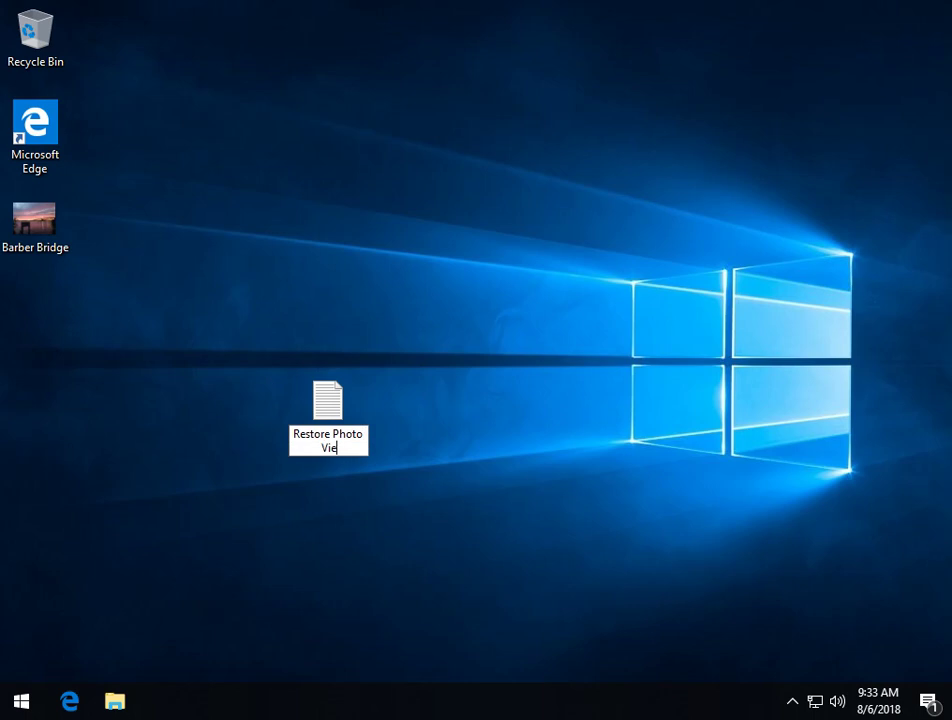
pyautogui.write('wer.reg')
pyautogui.press('Return')
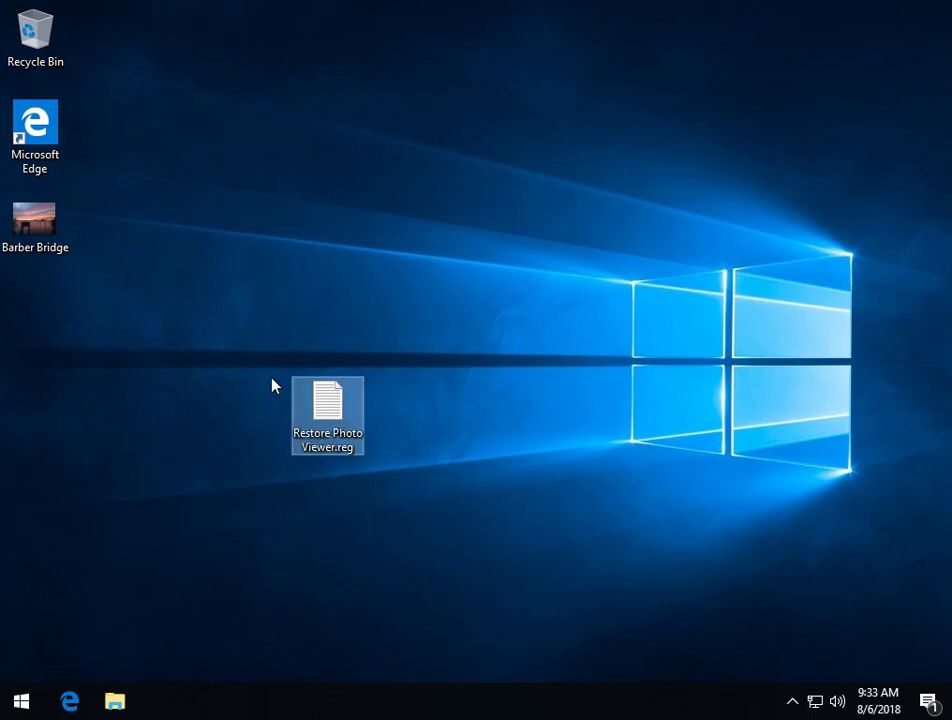
# - Paste the copied photoviewer.dll registry entries into the new Restore Photo Viewer.reg document, save it and close it
pyautogui.press('Return')
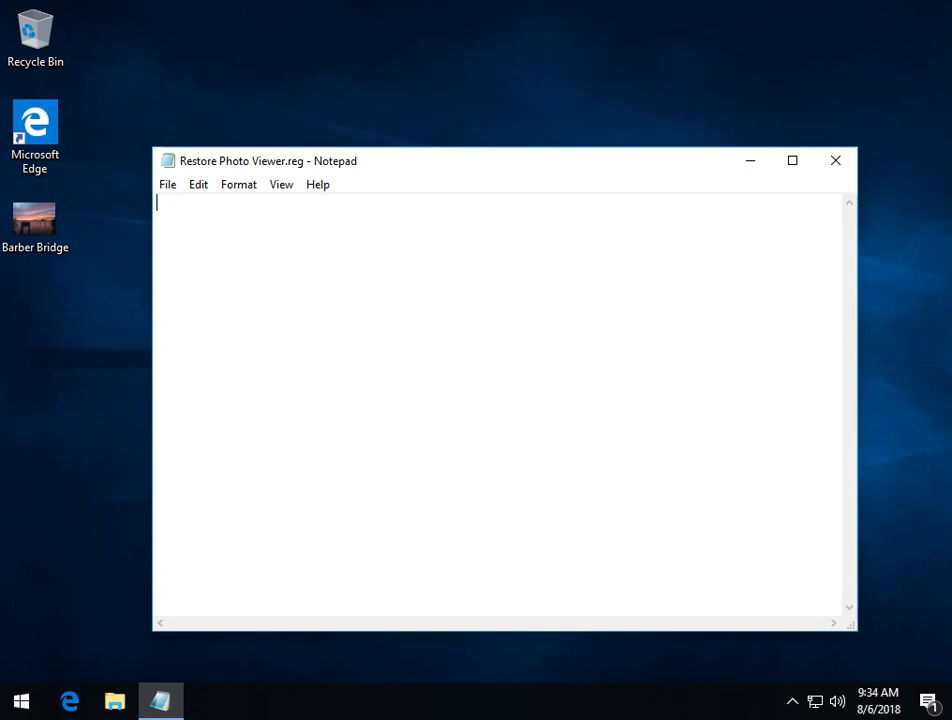
pyautogui.hotkey('ctrl', 'v')
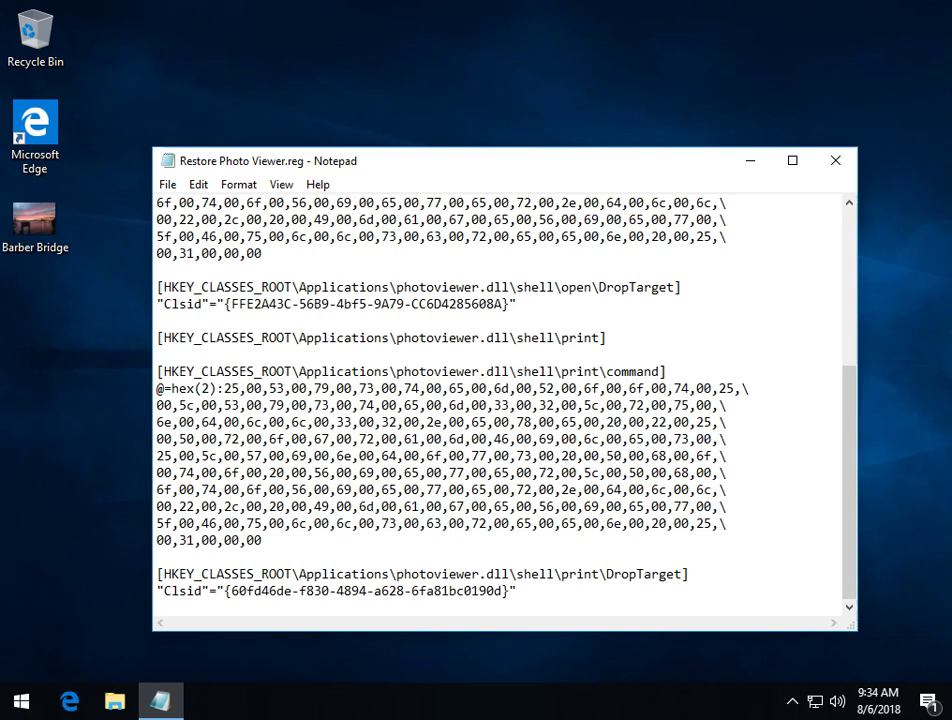
pyautogui.hotkey('ctrl', 'Home')
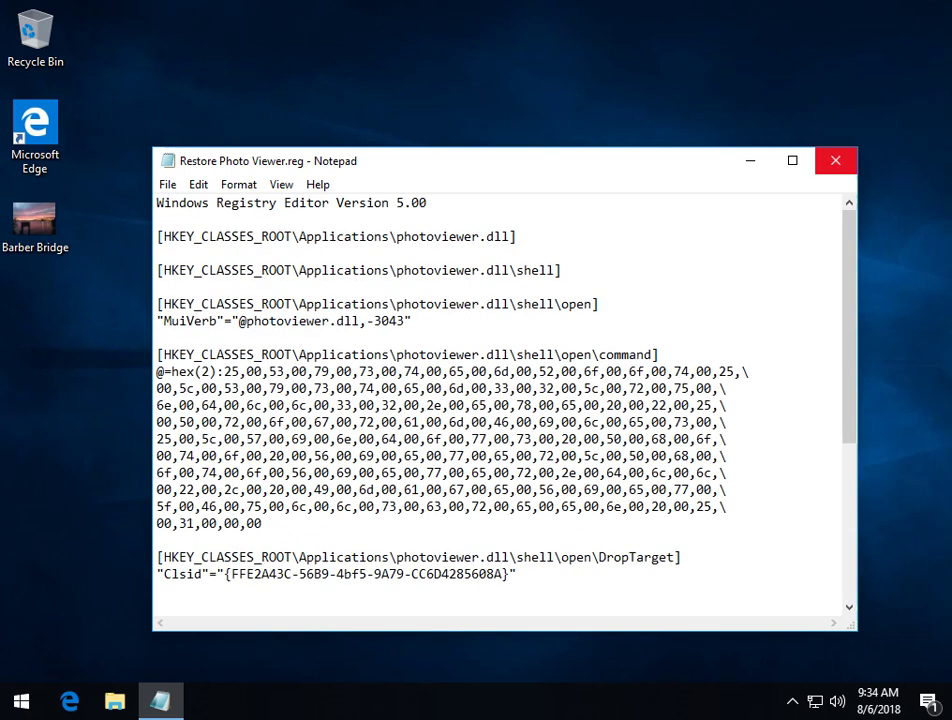
pyautogui.click(835, 160)
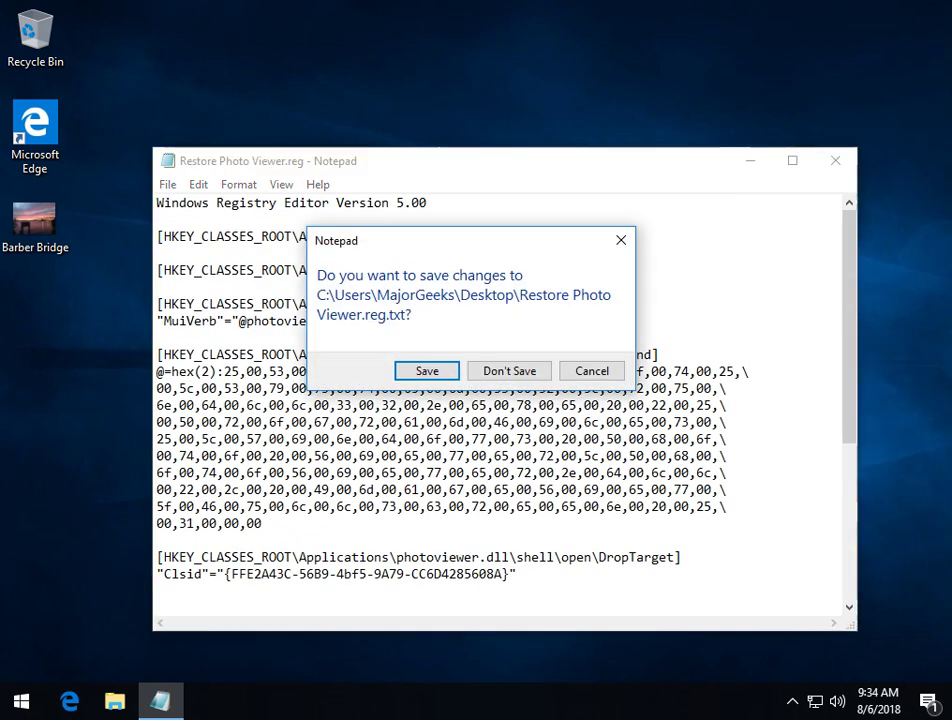
pyautogui.click(425, 370)
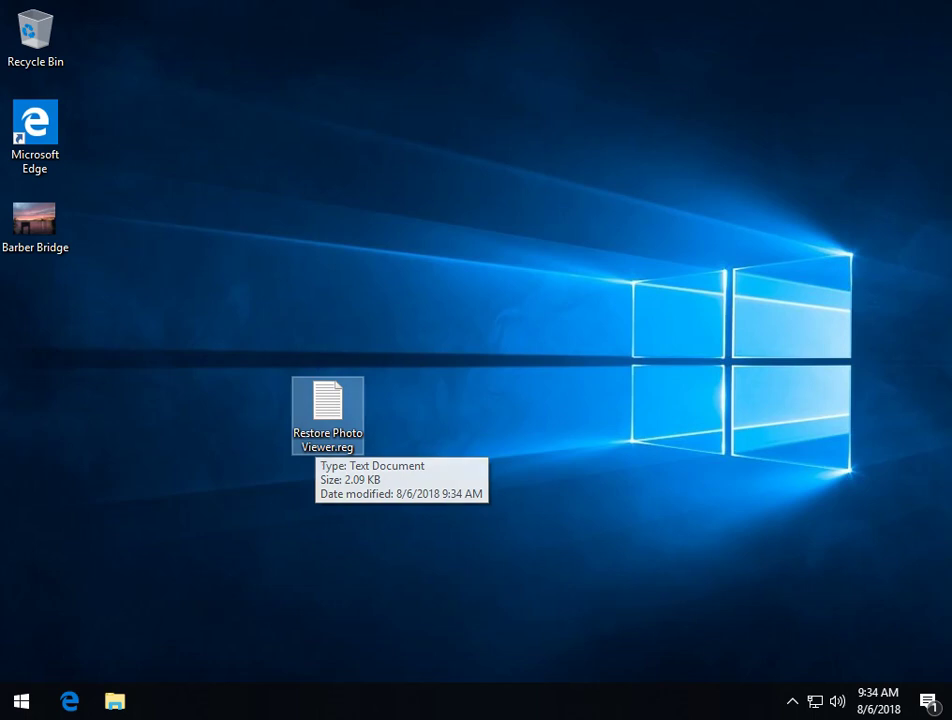
# - Try running the saved Restore Photo Viewer.reg file, close it, and turn on the display of file name extensions in File Explorer
pyautogui.doubleClick(327, 410)
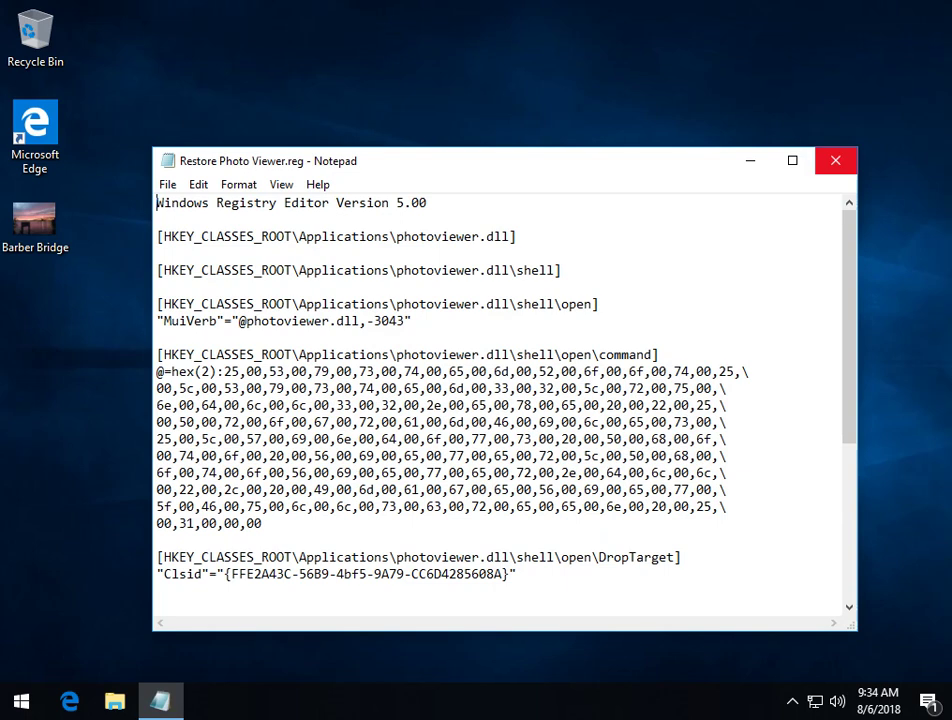
pyautogui.click(835, 160)
pyautogui.click(115, 700)
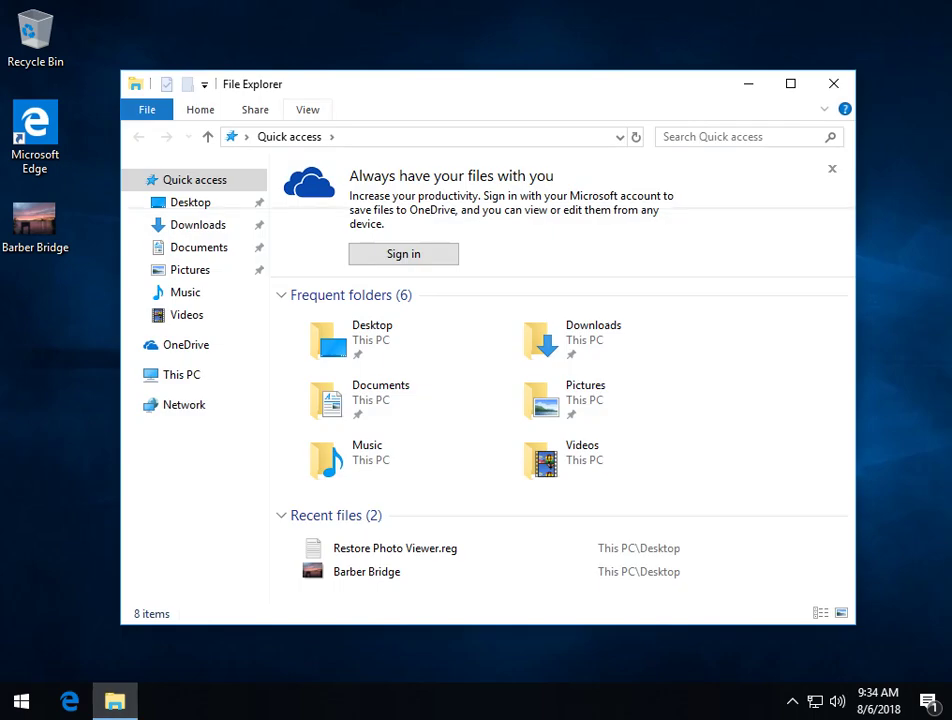
pyautogui.click(307, 109)
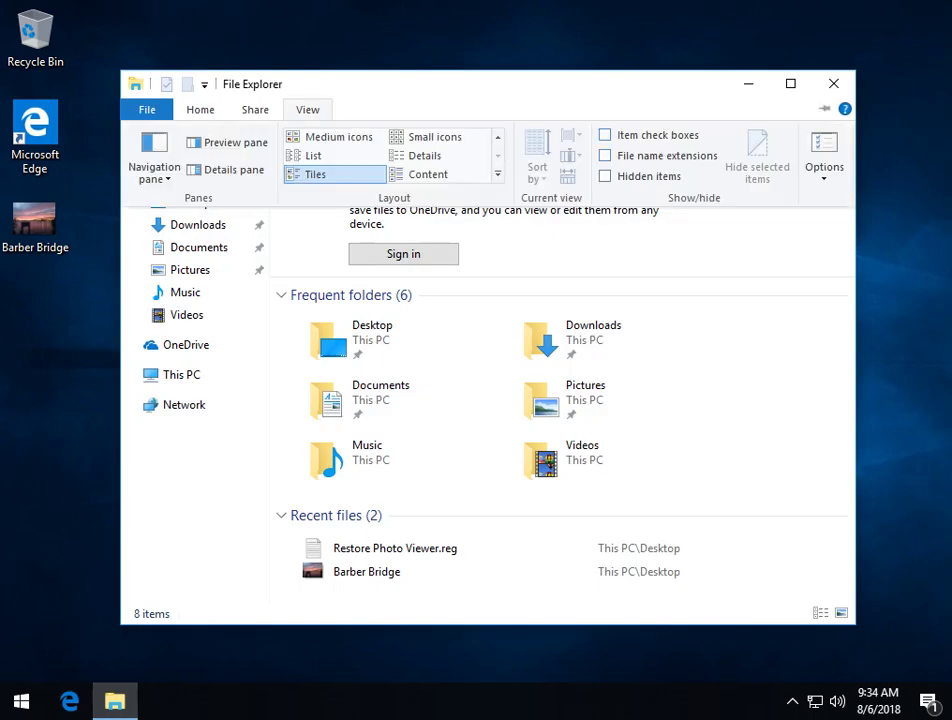
pyautogui.click(605, 155)
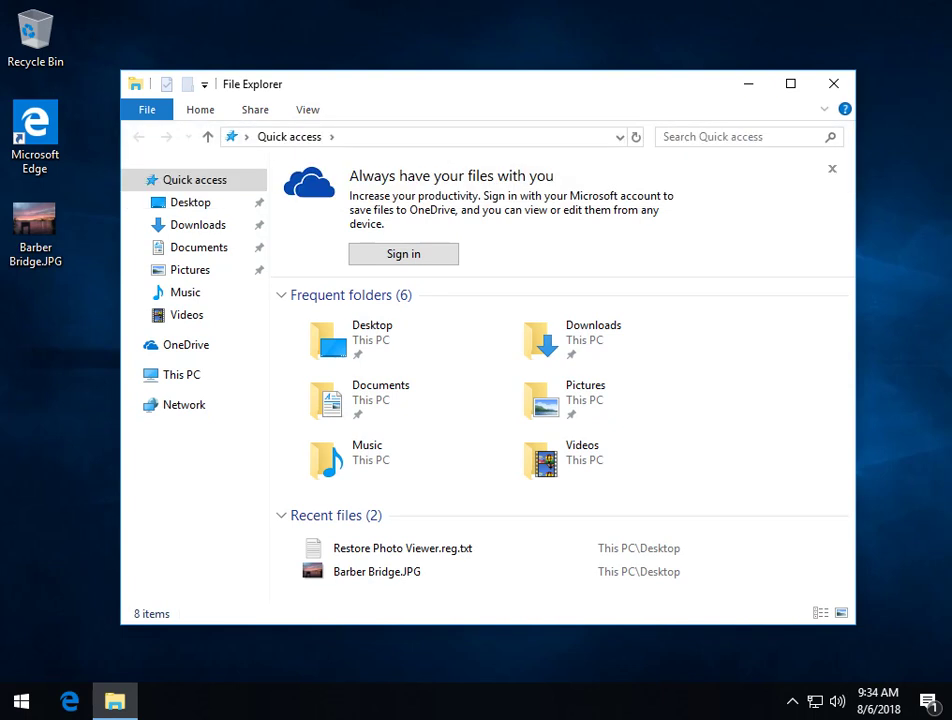
pyautogui.hotkey('alt', 'F4')
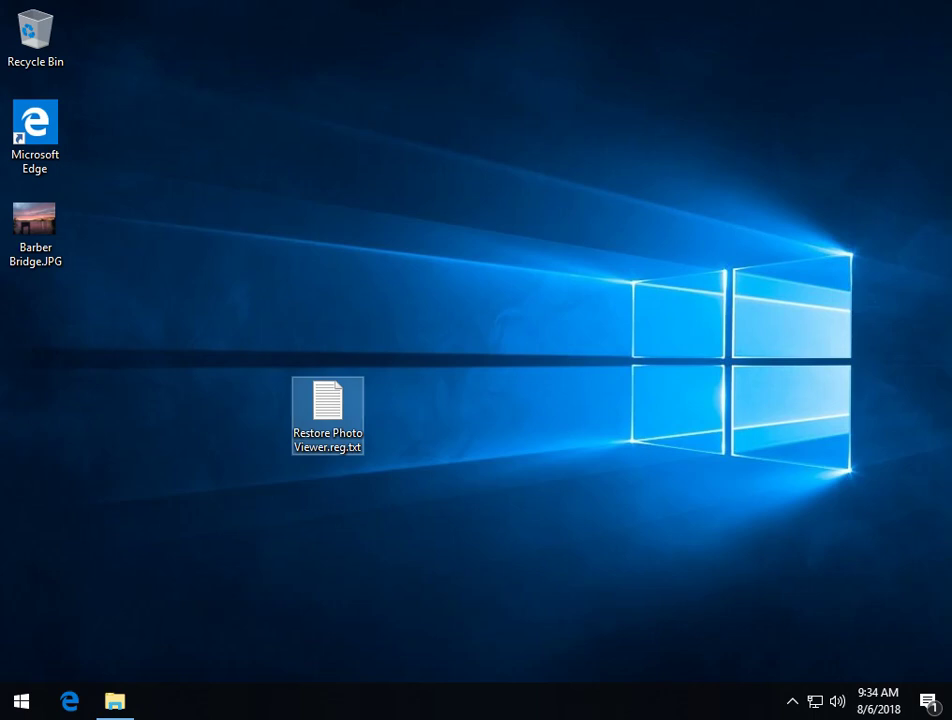
# - Remove the .txt extension from the desktop file so it is named "Restore Photo Viewer.reg", accepting the extension change
pyautogui.press('F2')
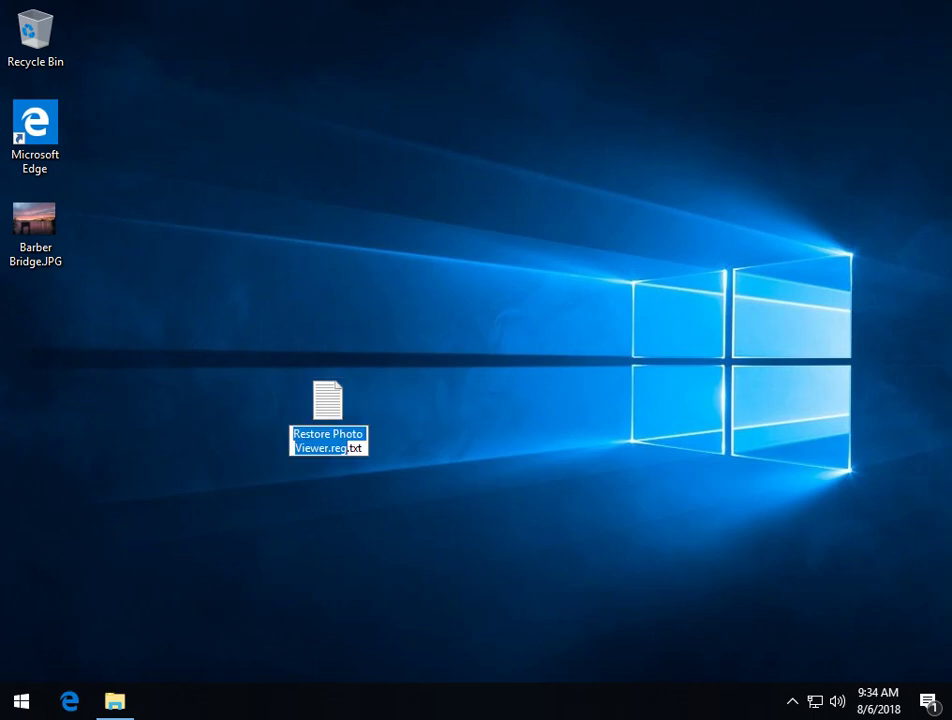
pyautogui.press('Right')
pyautogui.press('Delete')
pyautogui.press('Delete')
pyautogui.press('Delete')
pyautogui.press('Delete')
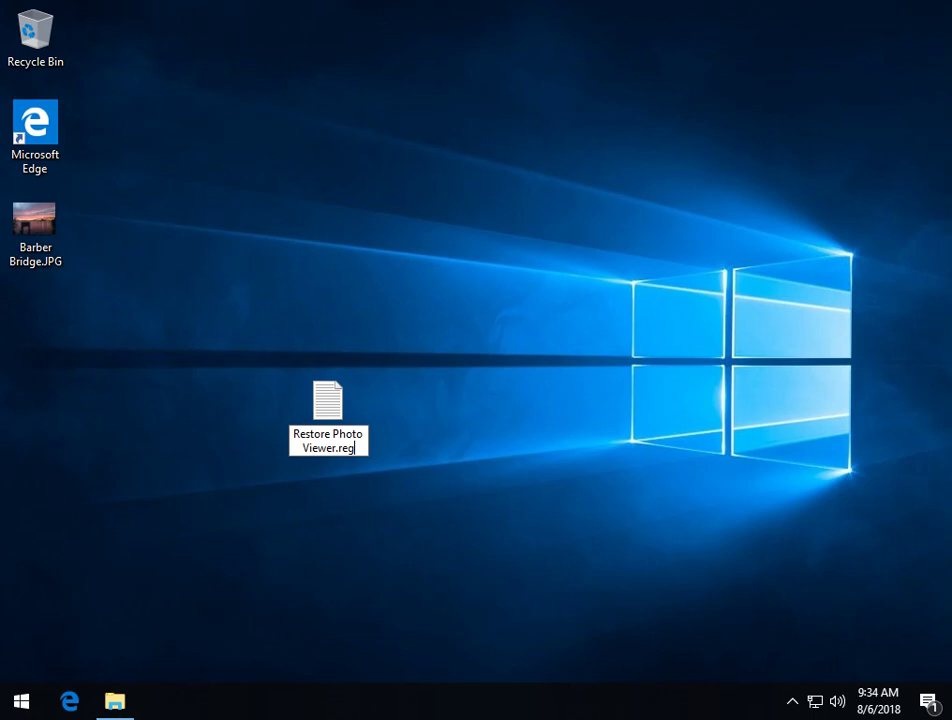
pyautogui.press('Return')
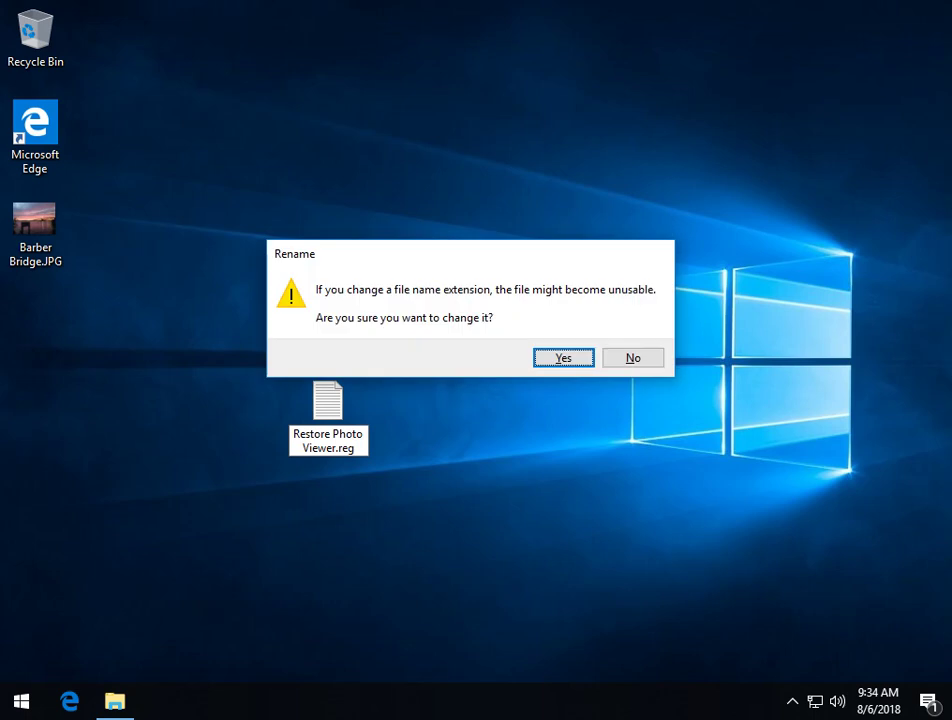
pyautogui.press('Return')
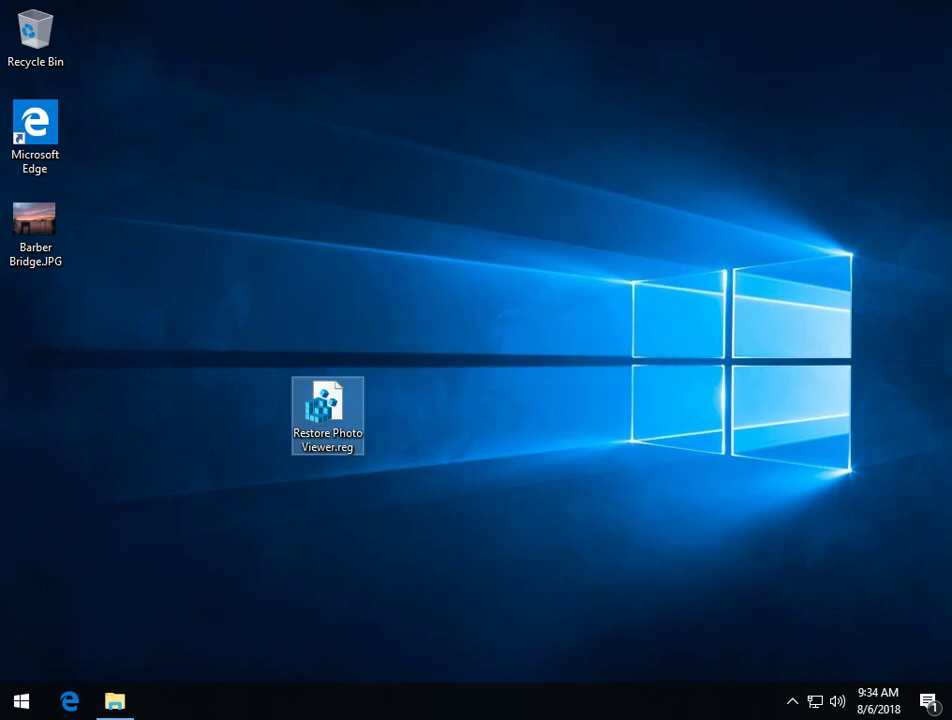
# - Merge Restore Photo Viewer.reg into the Windows registry, allowing Registry Editor to make changes
pyautogui.doubleClick(316, 398)
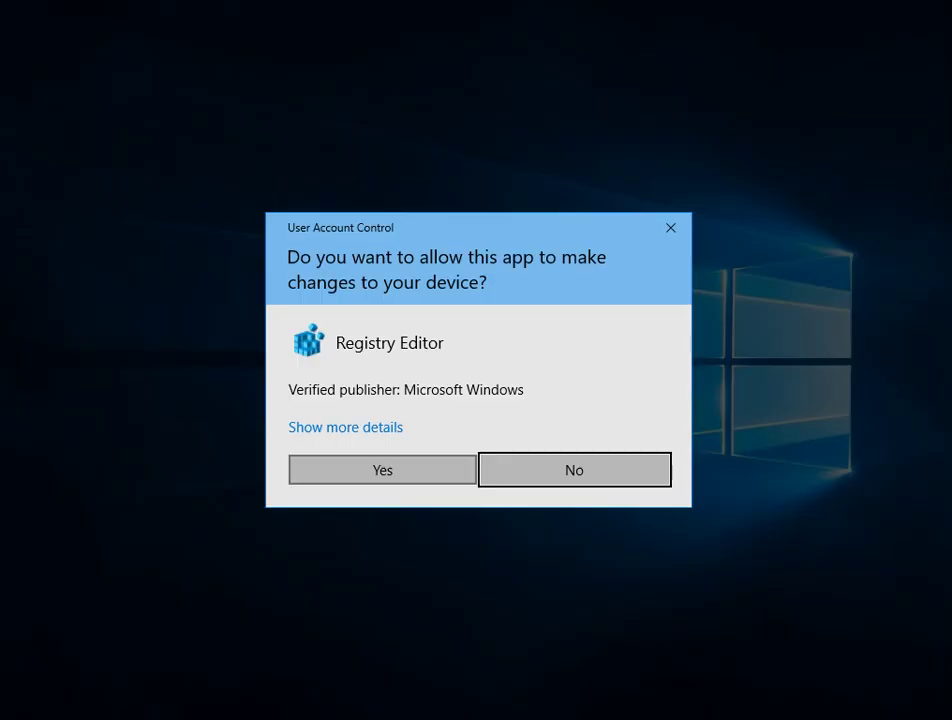
pyautogui.click(382, 470)
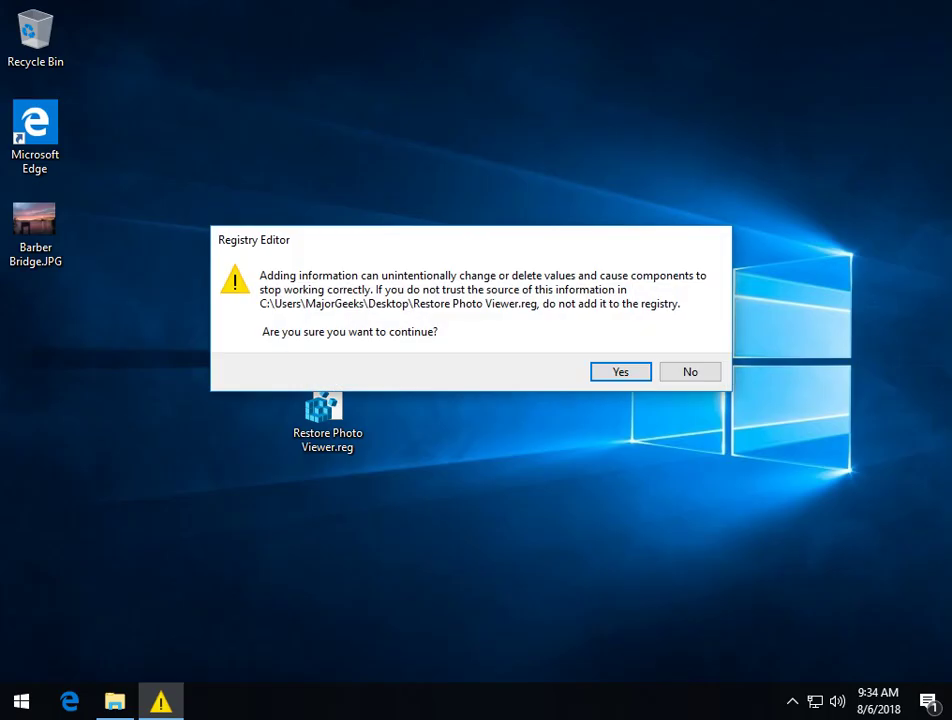
pyautogui.press('Return')
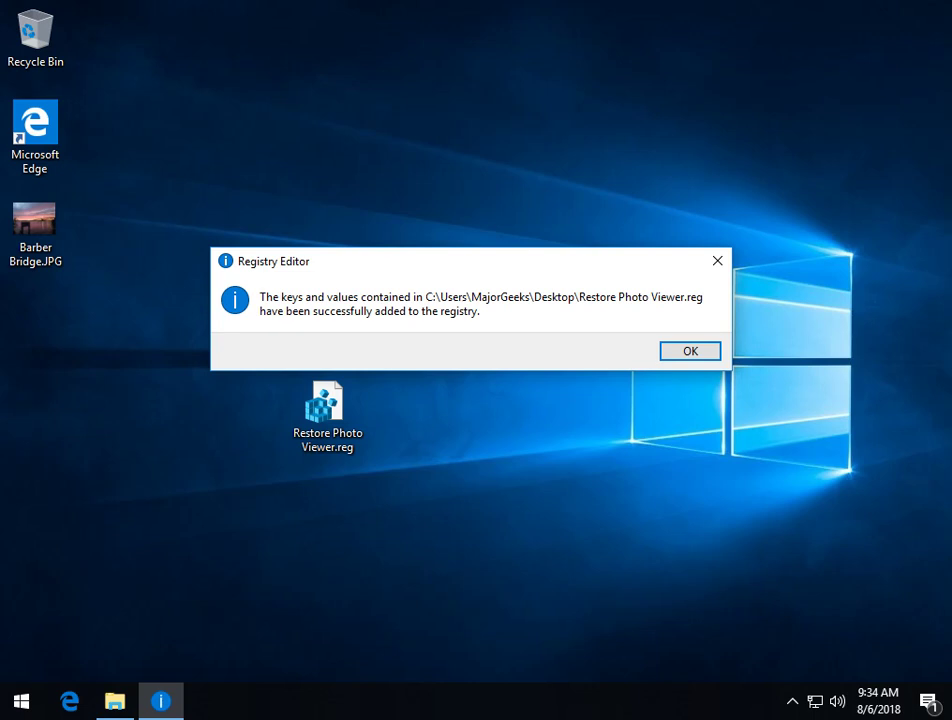
pyautogui.press('Return')
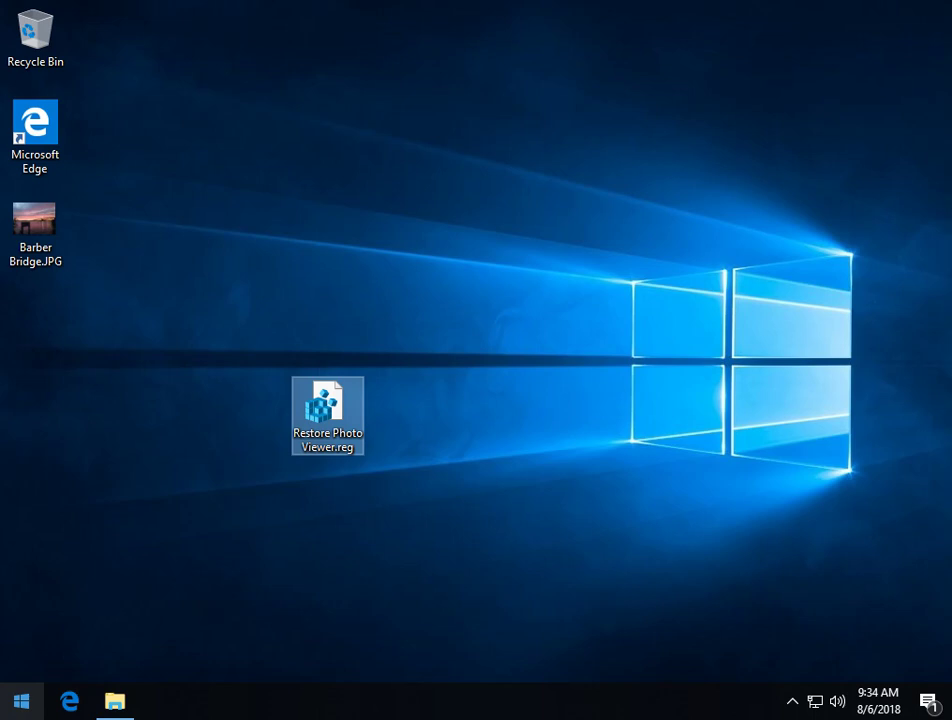
# - Restart the computer with the Update and restart option
pyautogui.click(21, 701)
pyautogui.click(22, 660)
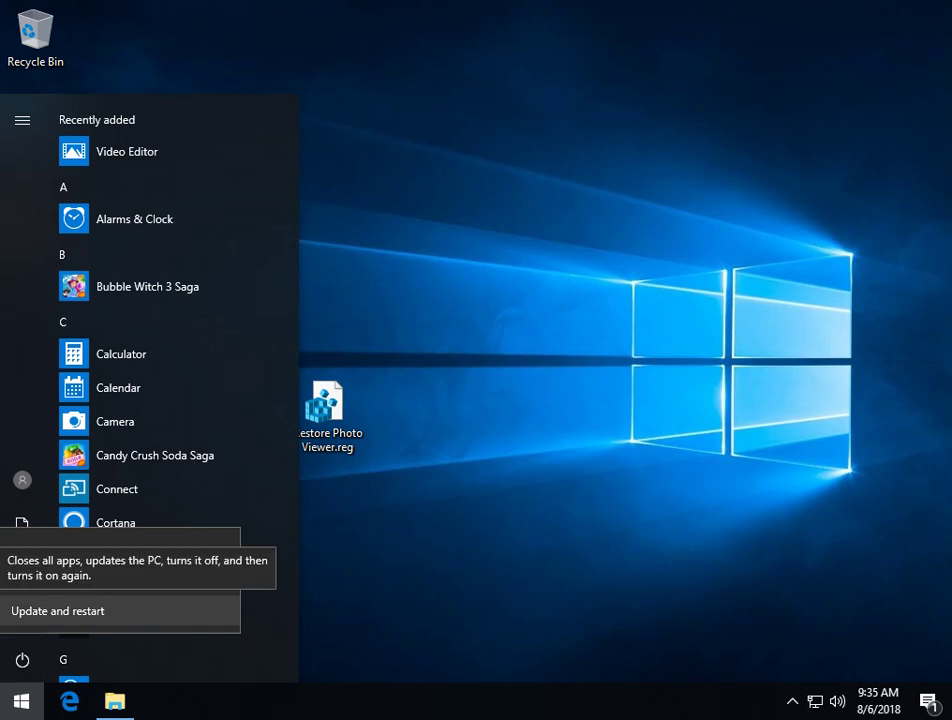
pyautogui.click(58, 610)
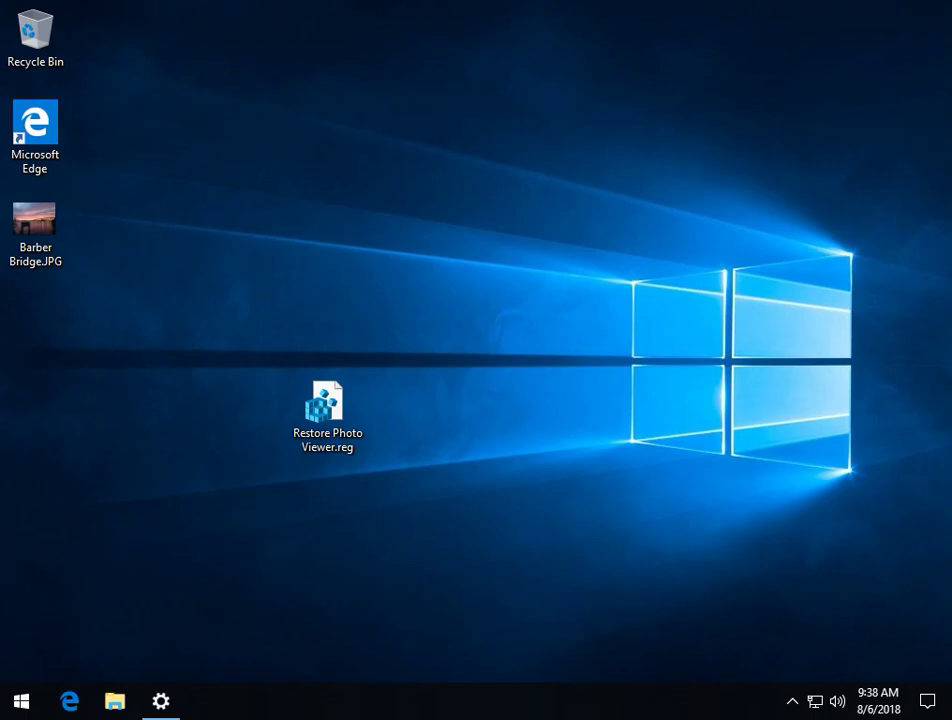
# - Open Barber Bridge.JPG from the desktop with Windows Photo Viewer, making it the app always used for .JPG files
pyautogui.rightClick(44, 196)
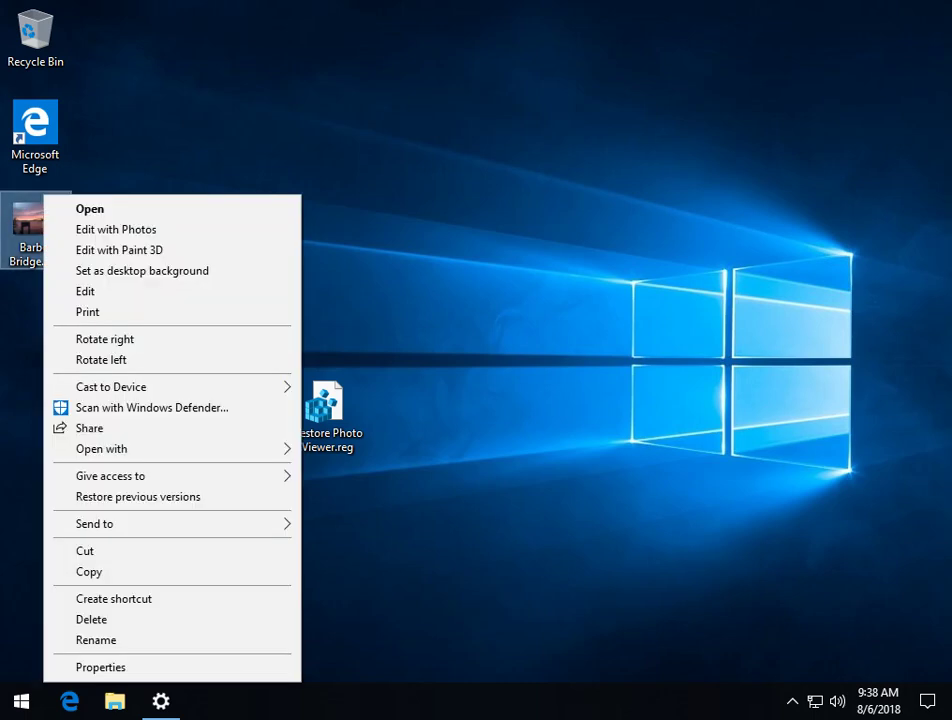
pyautogui.moveTo(170, 387)
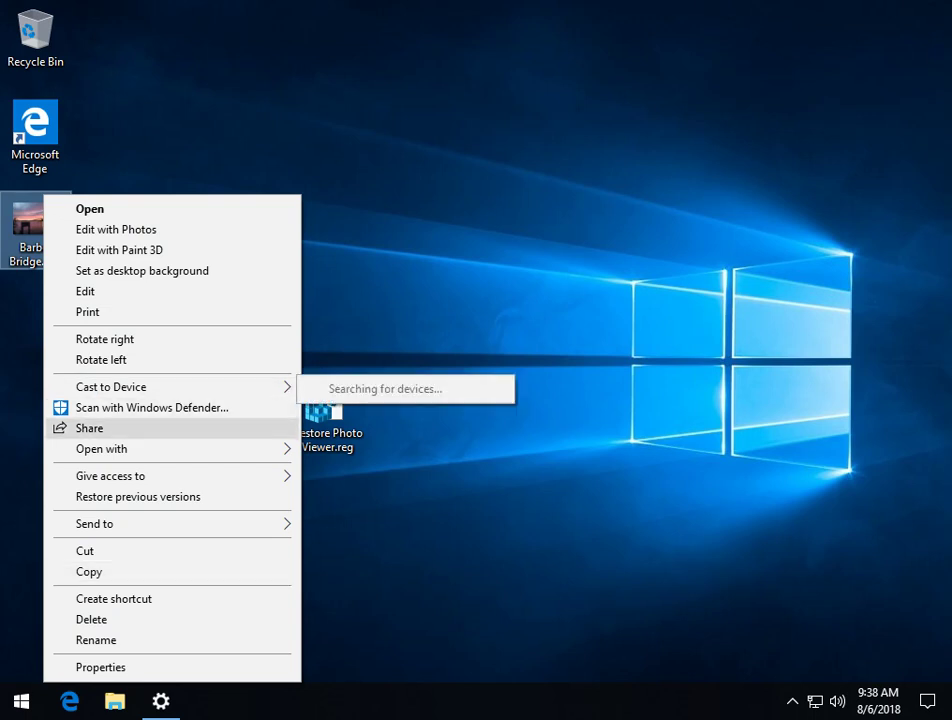
pyautogui.moveTo(101, 448)
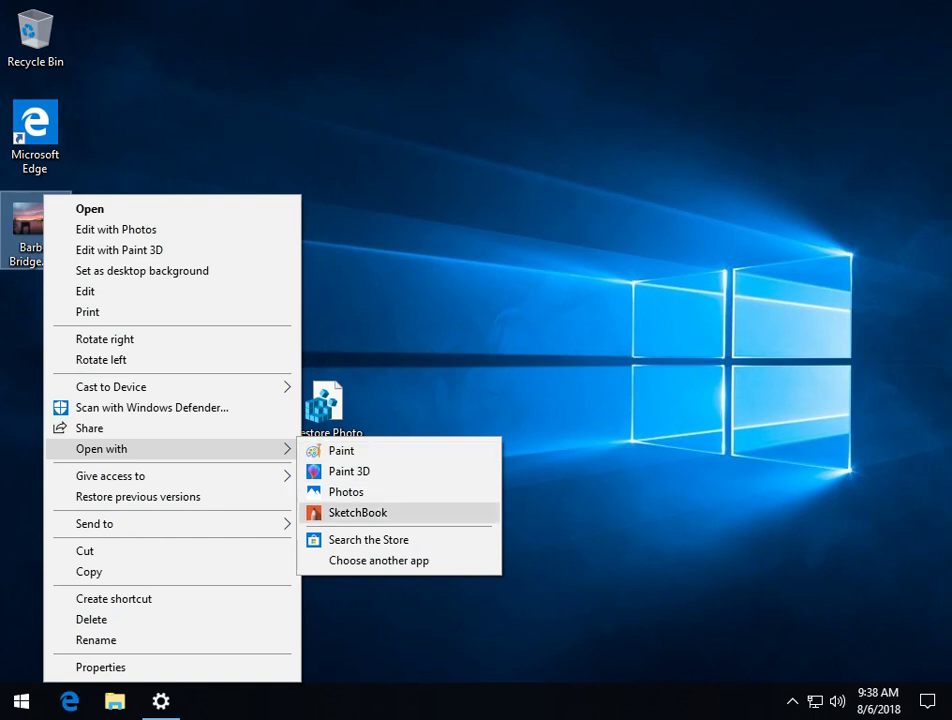
pyautogui.click(379, 560)
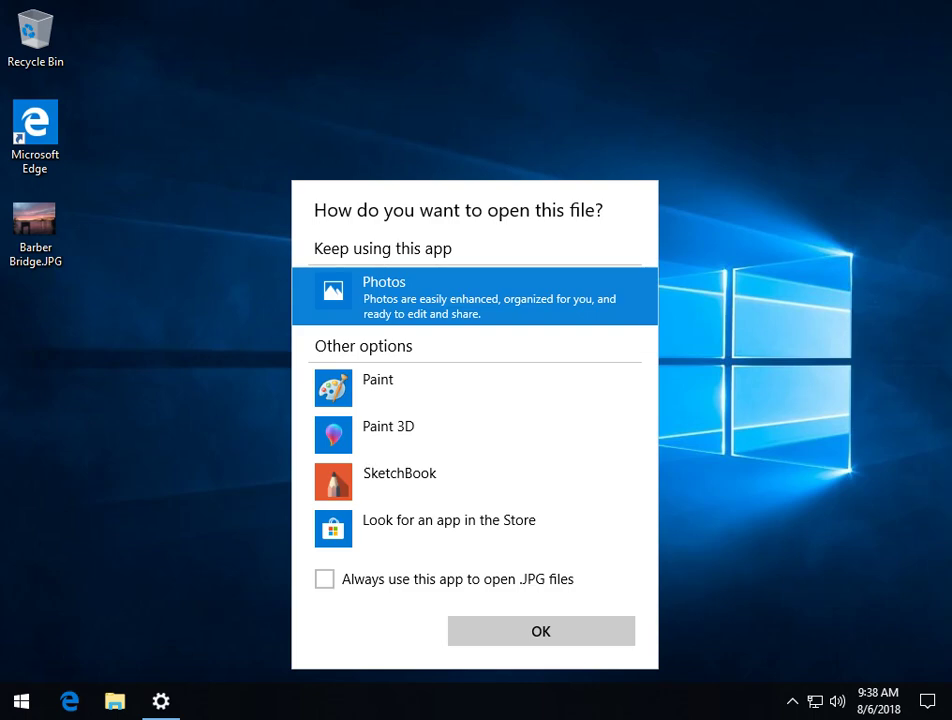
pyautogui.scroll(-1, 474, 414)
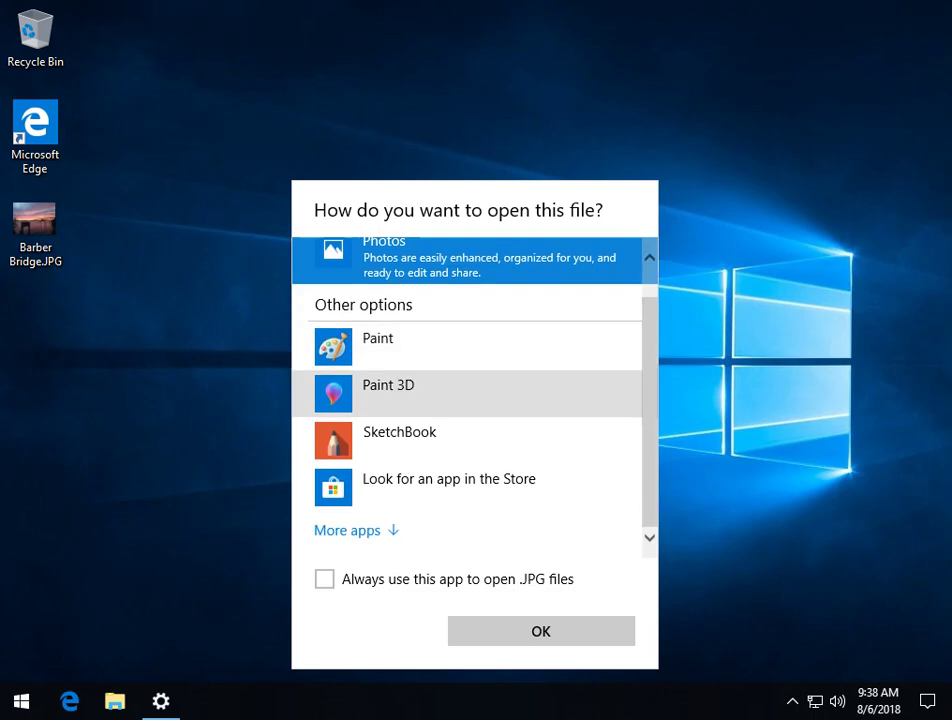
pyautogui.click(347, 530)
pyautogui.scroll(-5, 470, 480)
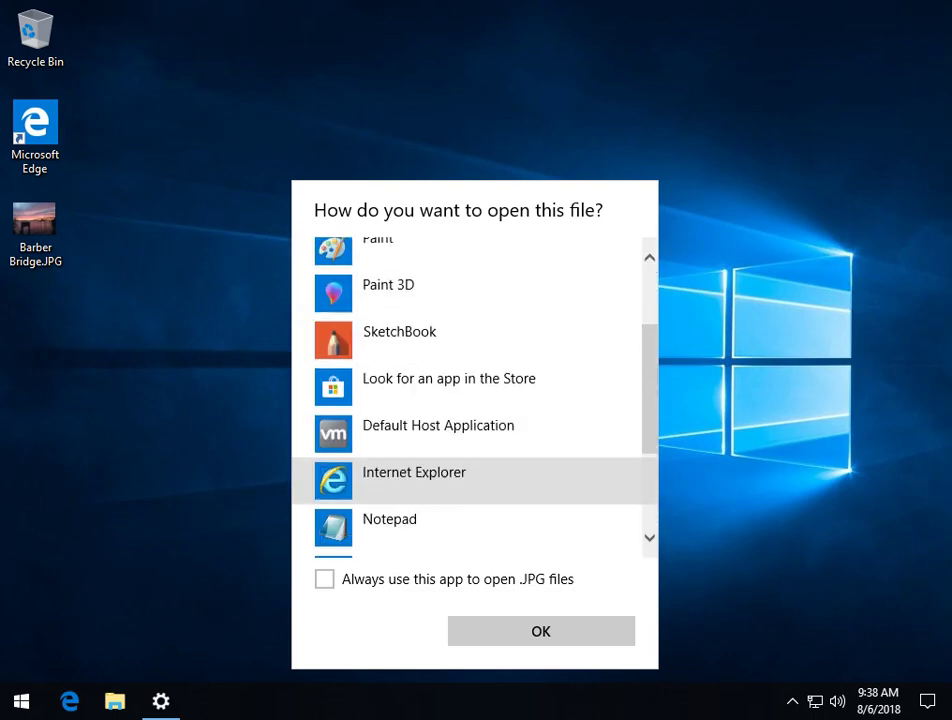
pyautogui.click(435, 440)
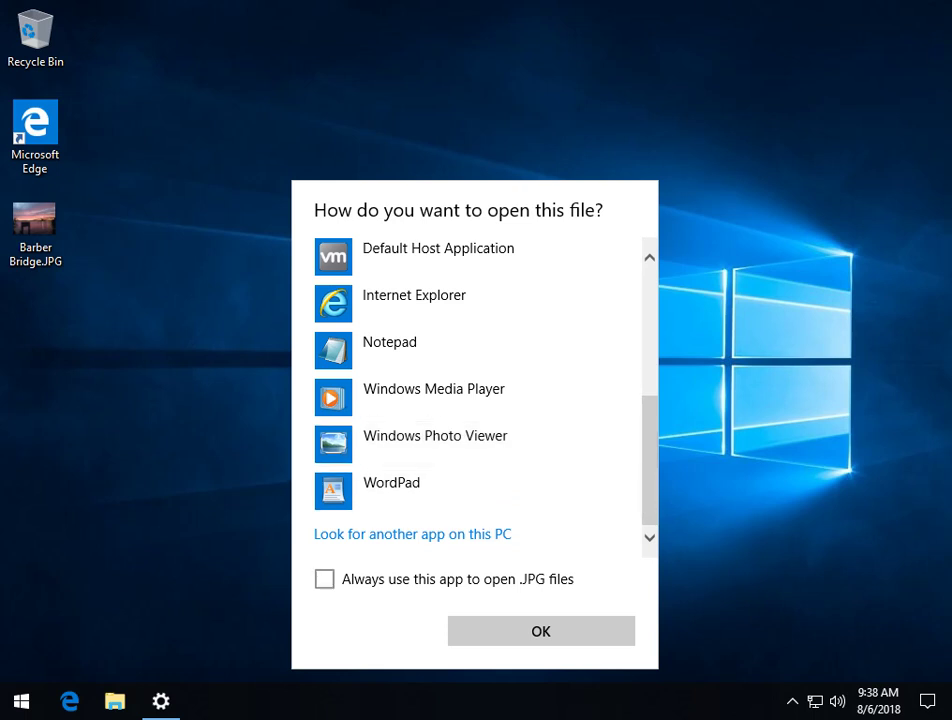
pyautogui.click(324, 579)
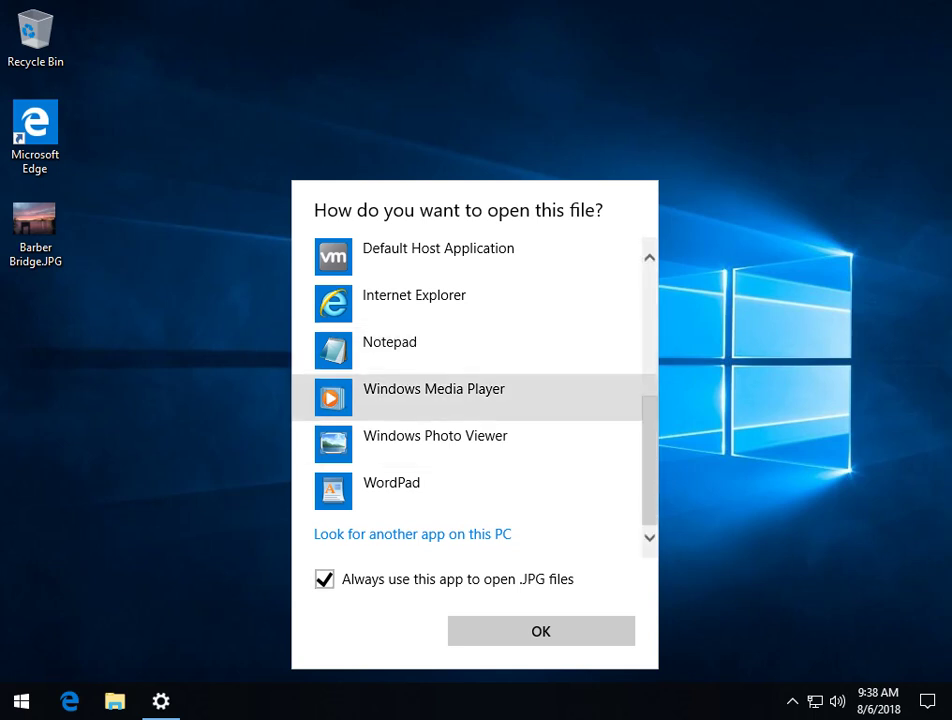
pyautogui.click(435, 436)
pyautogui.click(541, 631)
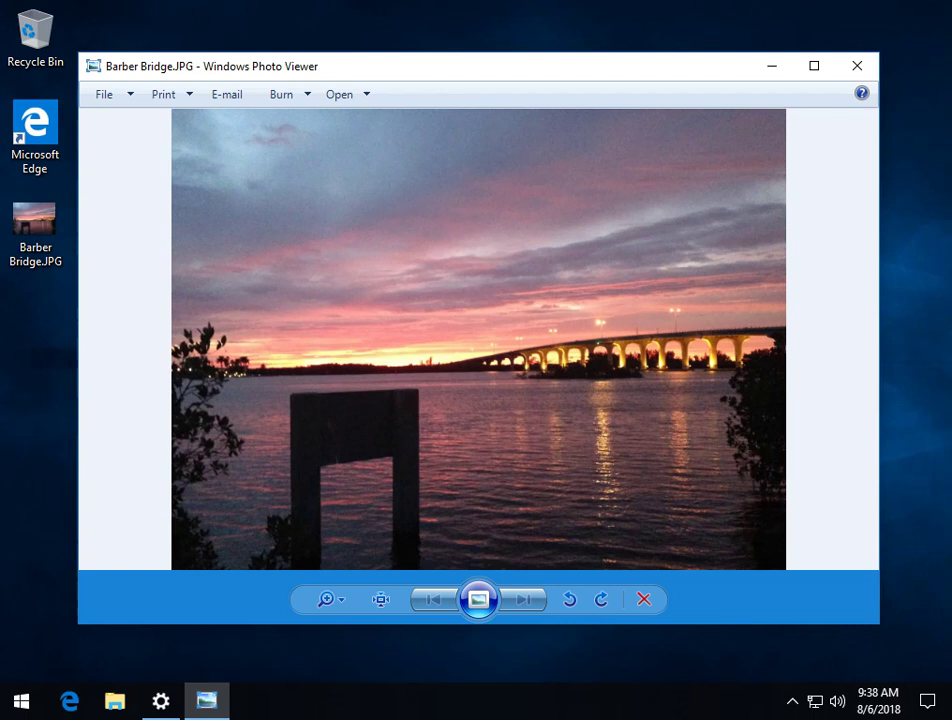
# - Play the Barber Bridge.JPG slide show, exit it and minimize the Windows Photo Viewer window
pyautogui.click(478, 599)
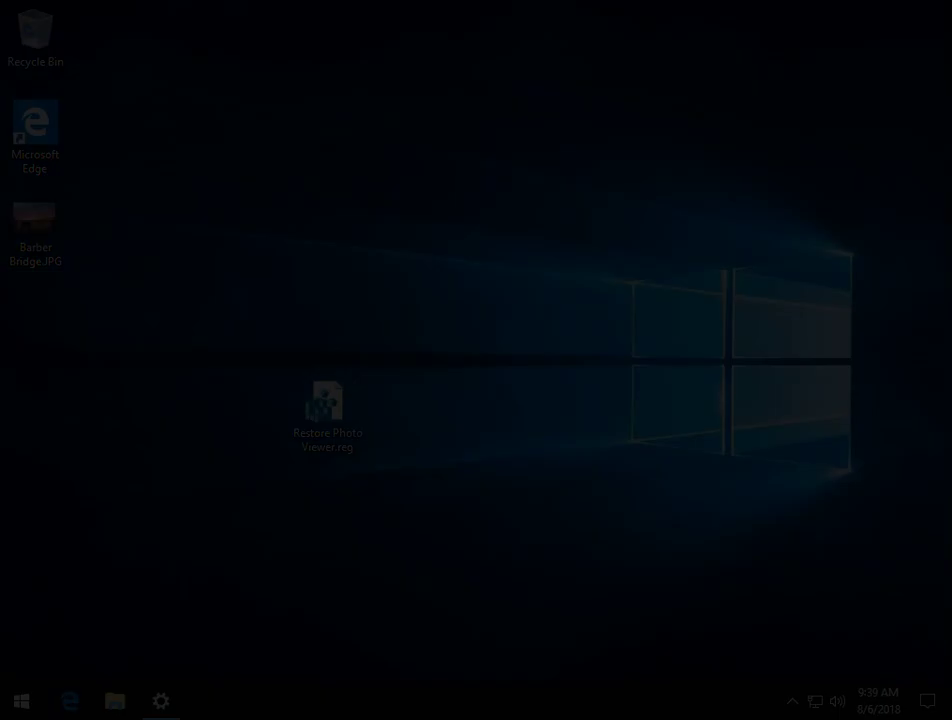
pyautogui.press('Escape')
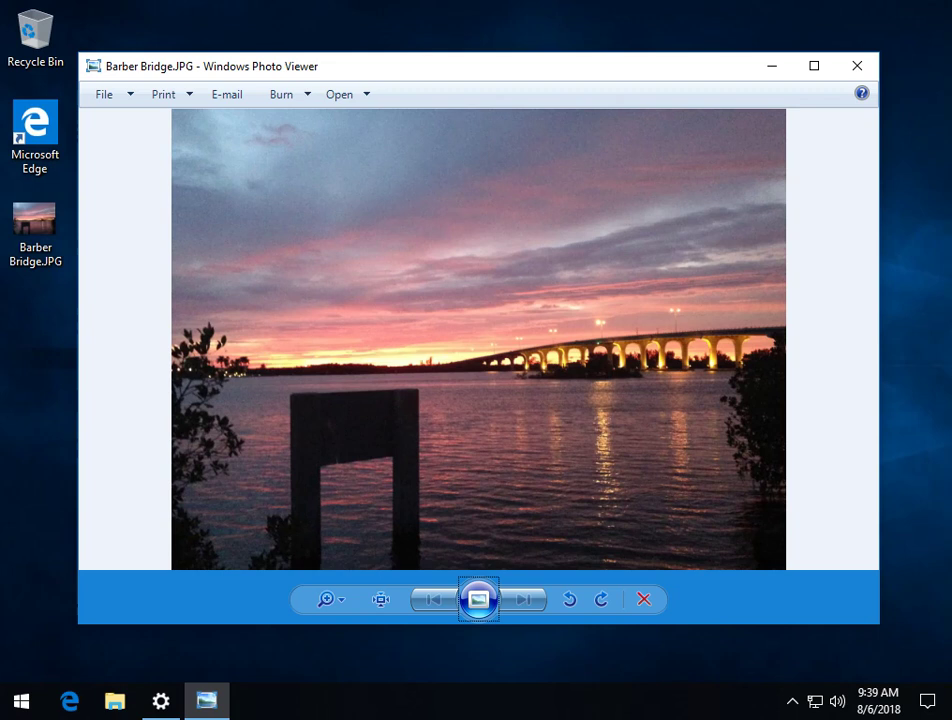
pyautogui.click(771, 66)
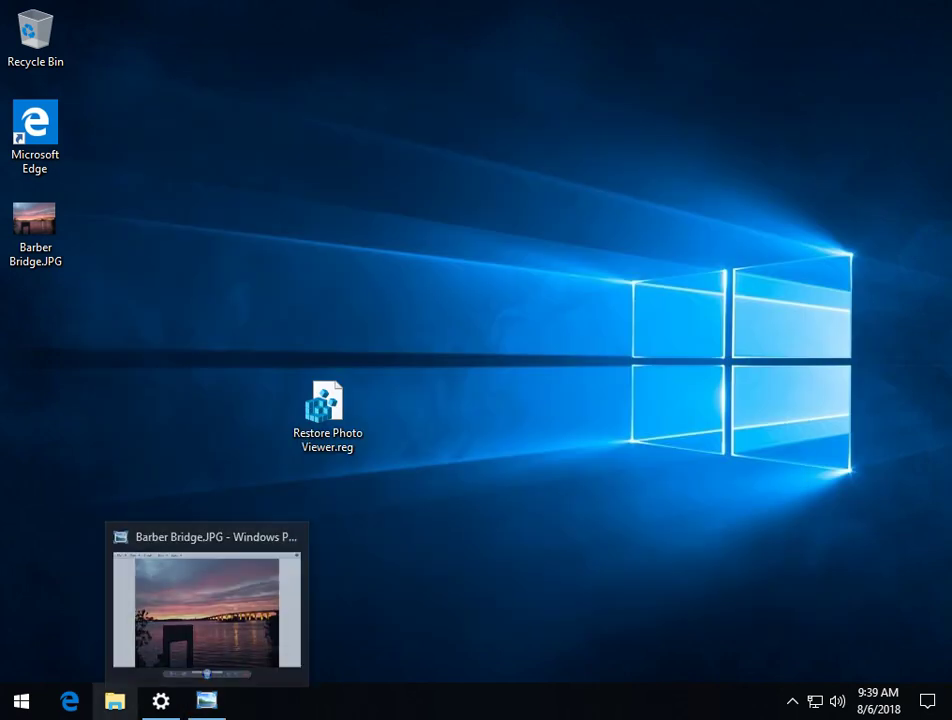
# - Open File Explorer and dismiss the OneDrive sign-in notice
pyautogui.click(115, 701)
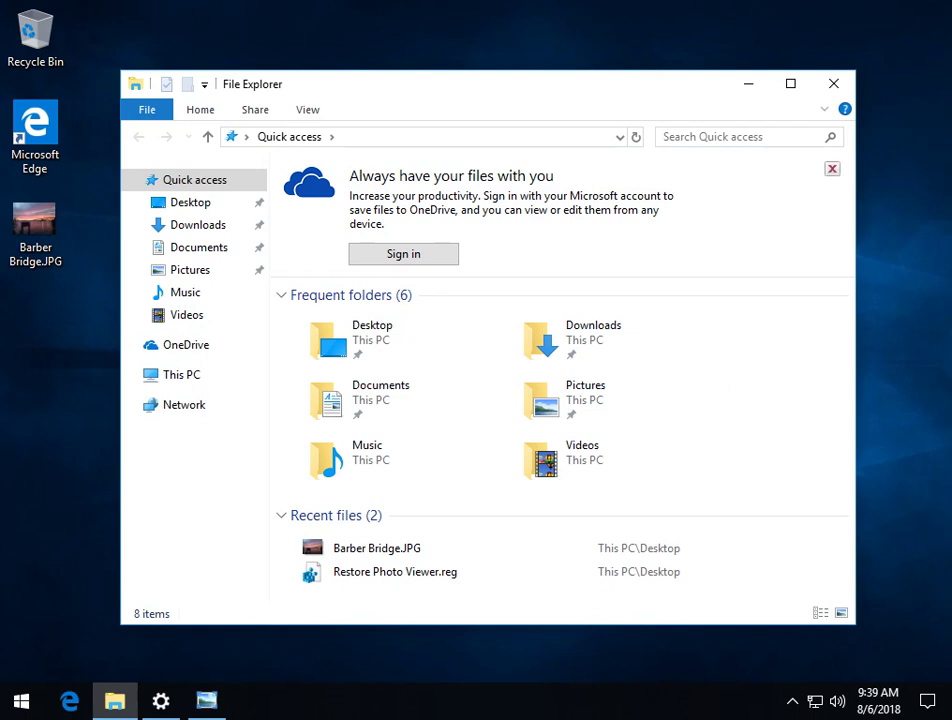
pyautogui.click(832, 168)
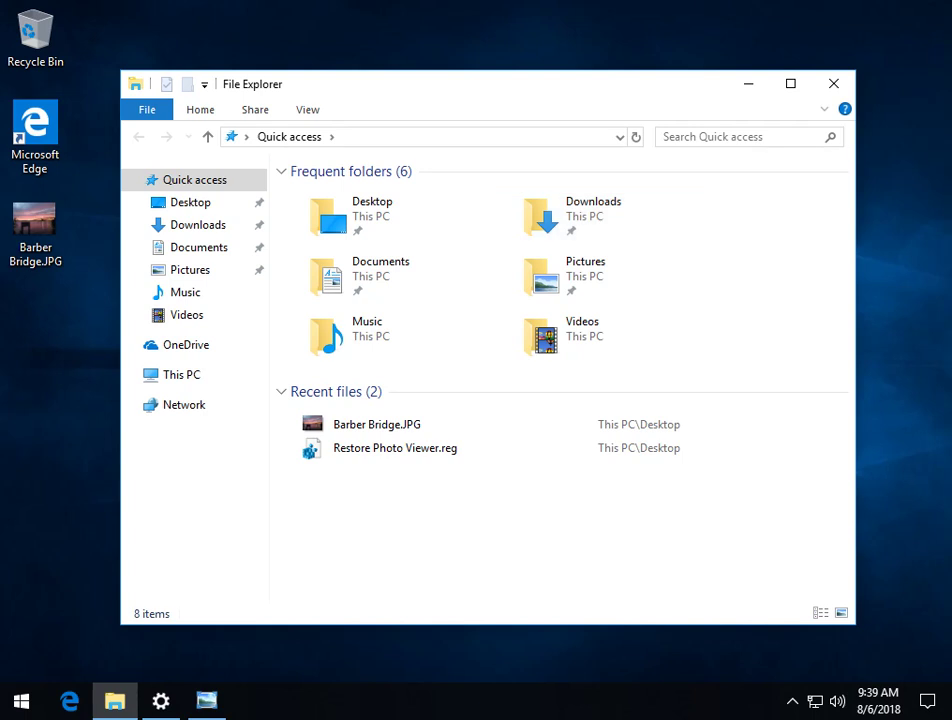
# - Switch to Windows Settings and examine the photo viewer entry among the default apps
pyautogui.click(160, 701)
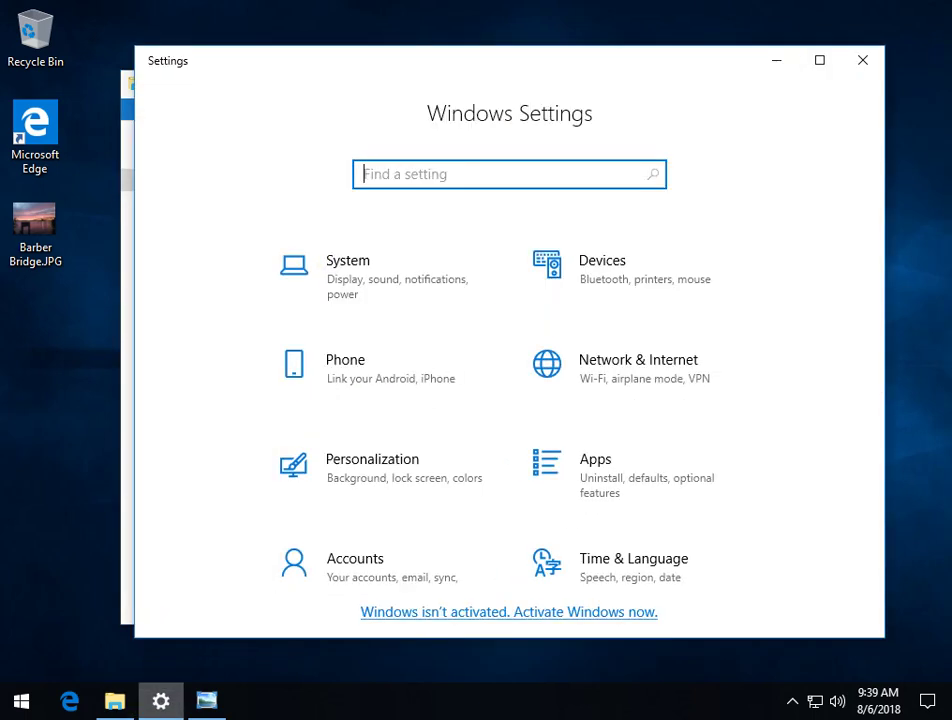
pyautogui.click(595, 470)
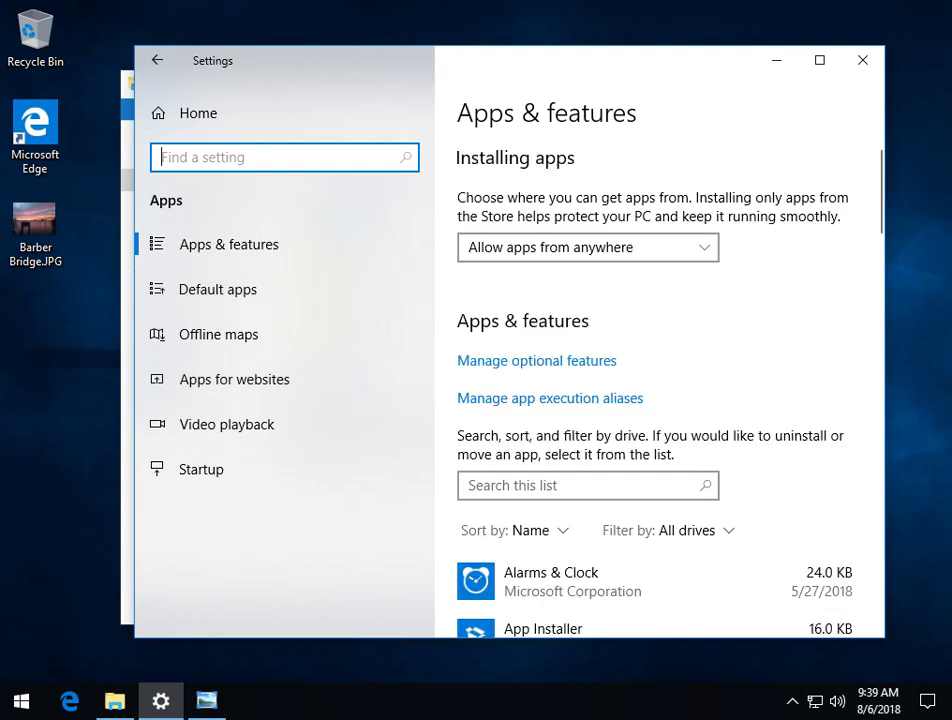
pyautogui.scroll(-3, 655, 400)
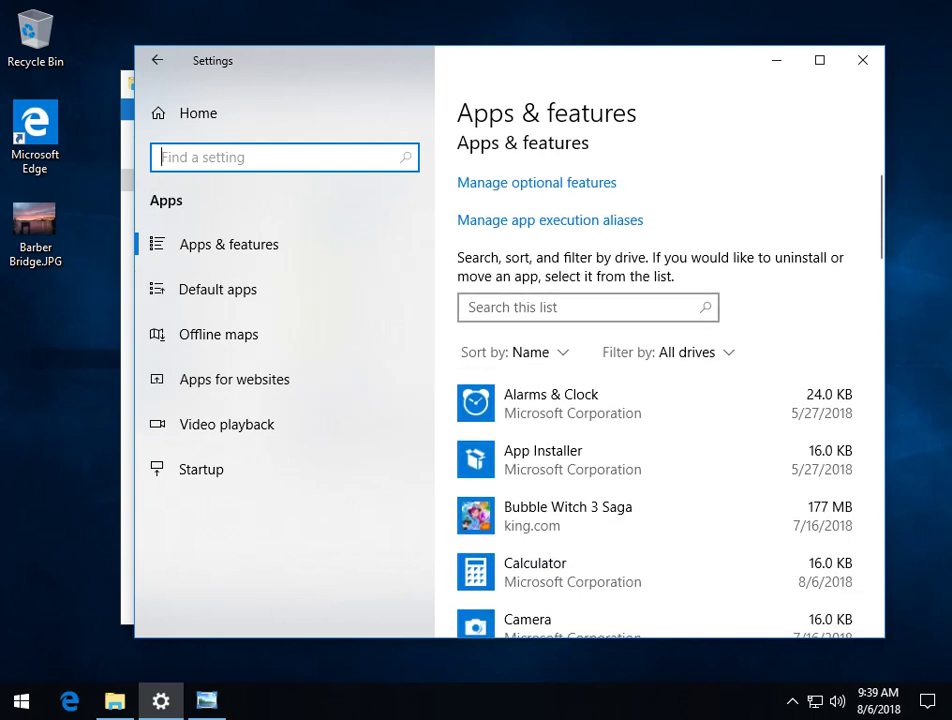
pyautogui.click(217, 289)
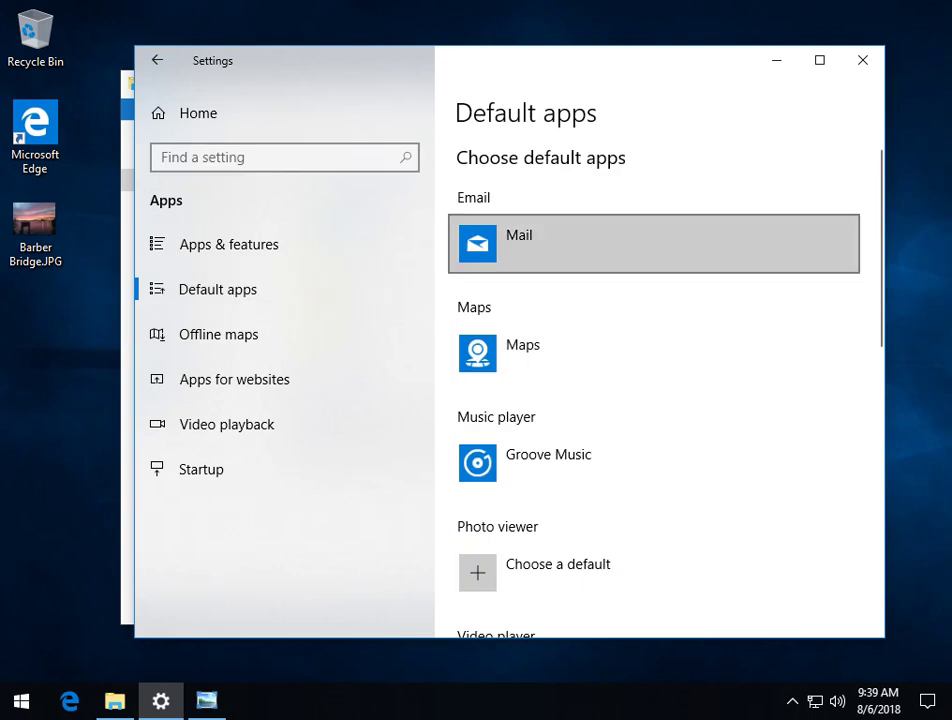
pyautogui.scroll(-2, 650, 350)
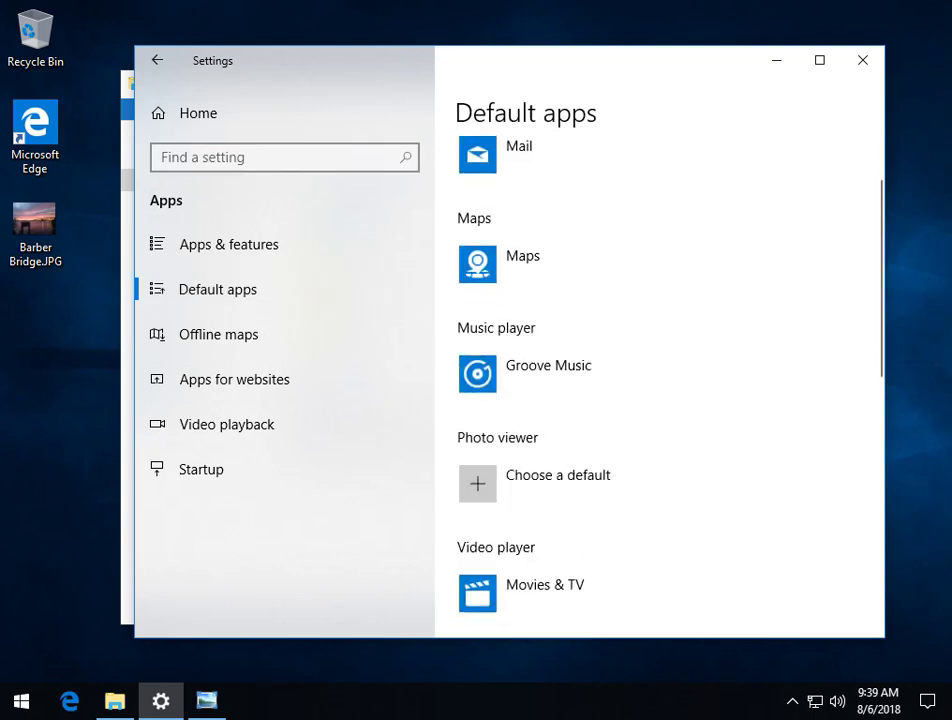
pyautogui.scroll(-2, 650, 300)
pyautogui.click(560, 305)
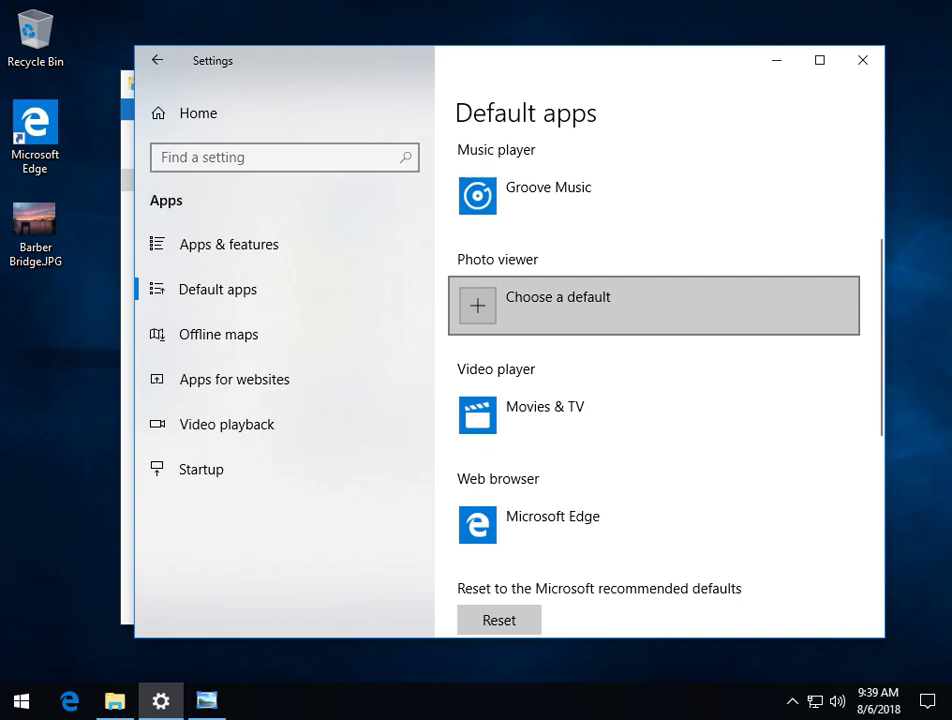
pyautogui.scroll(3, 560, 305)
pyautogui.scroll(-4, 650, 415)
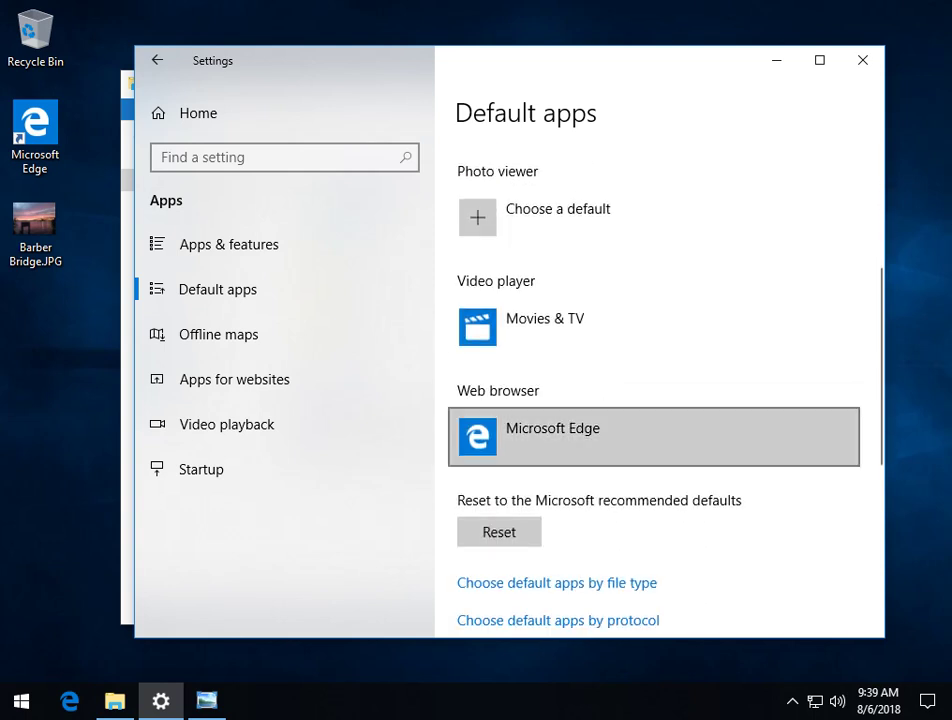
pyautogui.scroll(2, 650, 415)
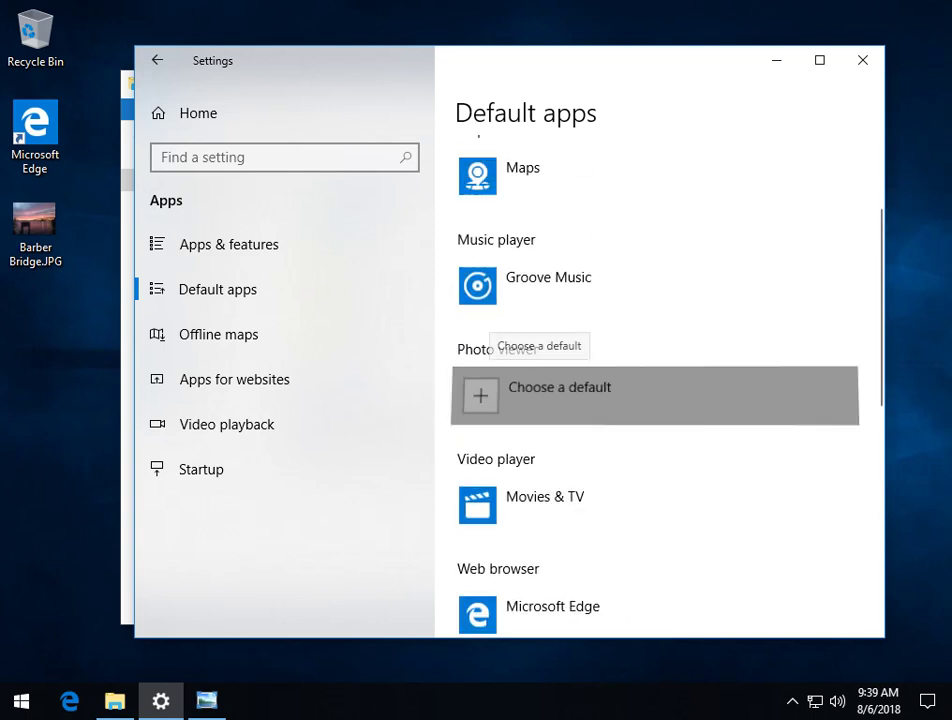
# - Look through the apps offered as the default photo viewer without choosing one, and close Settings and File Explorer
pyautogui.click(540, 395)
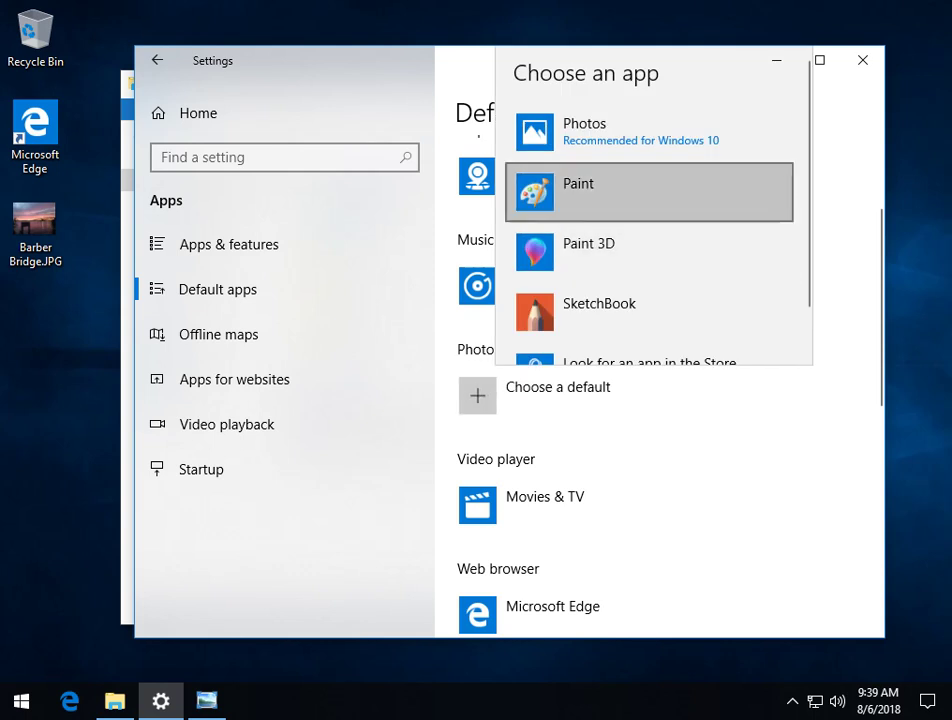
pyautogui.scroll(-1, 649, 195)
pyautogui.scroll(1, 649, 305)
pyautogui.press('Up')
pyautogui.press('Up')
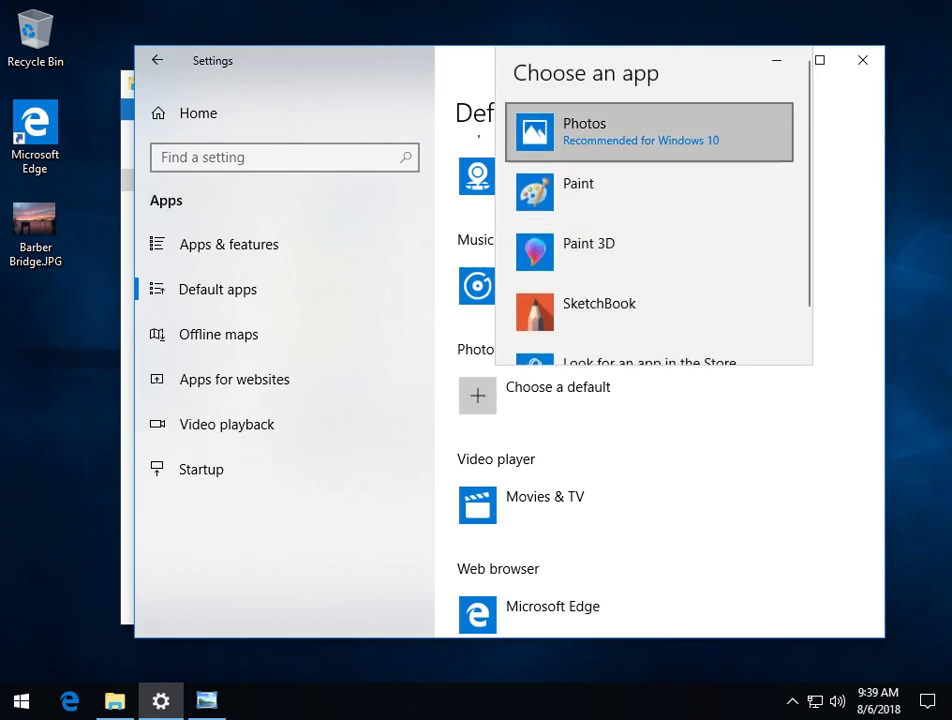
pyautogui.press('Down')
pyautogui.press('Down')
pyautogui.press('Down')
pyautogui.scroll(-1, 650, 310)
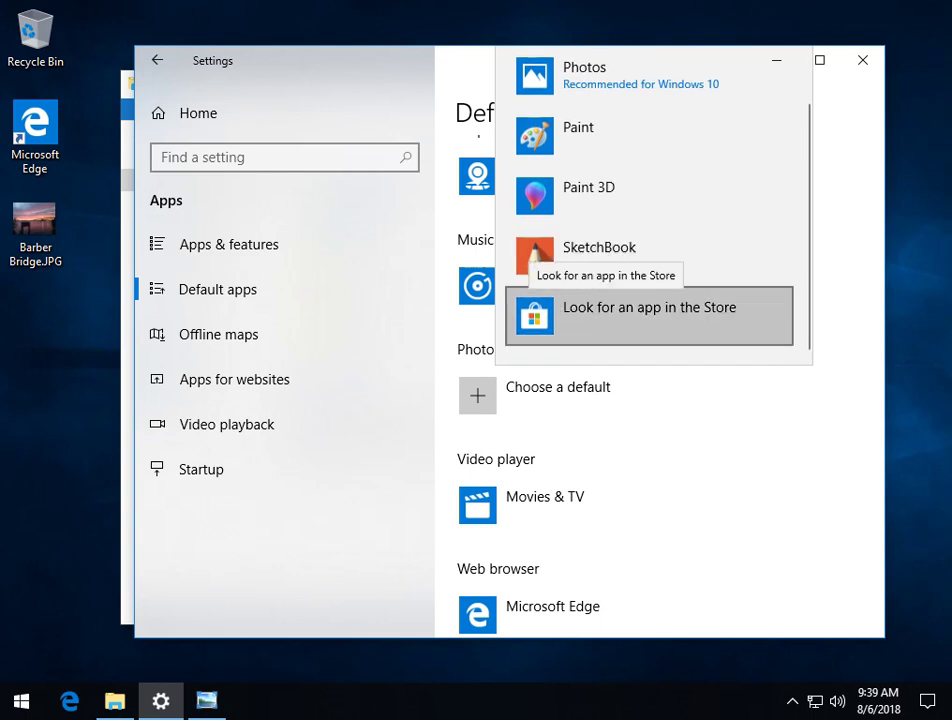
pyautogui.press('Up')
pyautogui.press('Up')
pyautogui.press('Up')
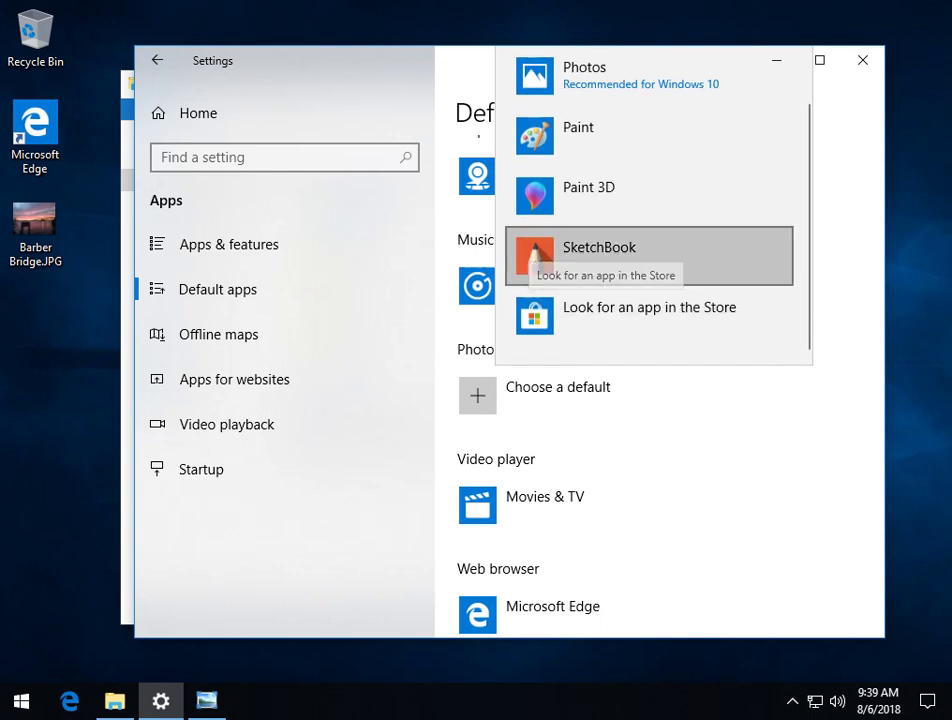
pyautogui.press('Down')
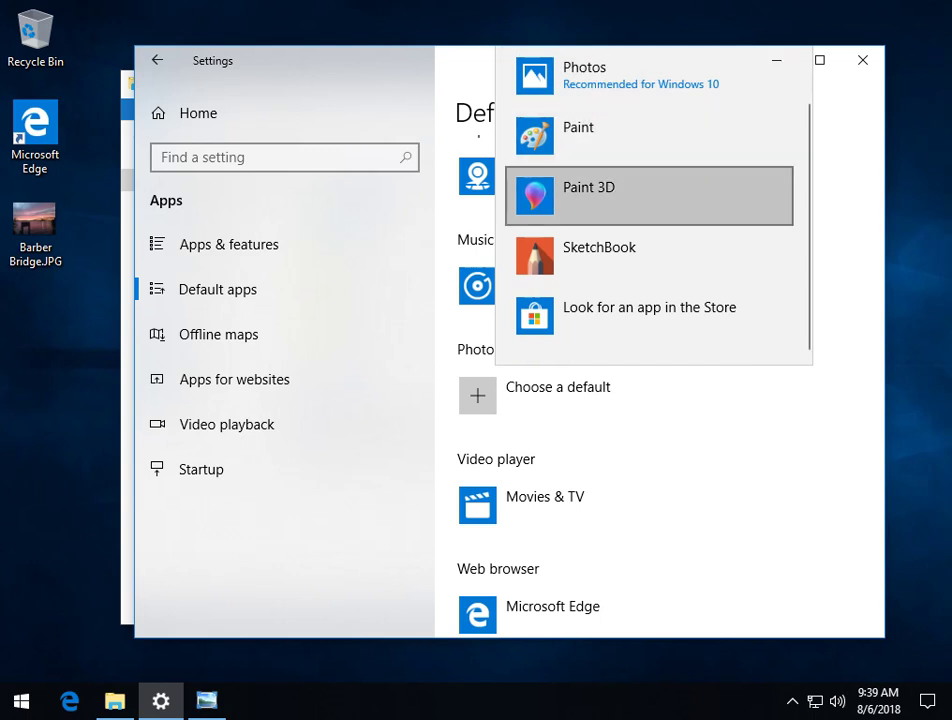
pyautogui.press('Down')
pyautogui.press('Up')
pyautogui.press('Up')
pyautogui.press('Up')
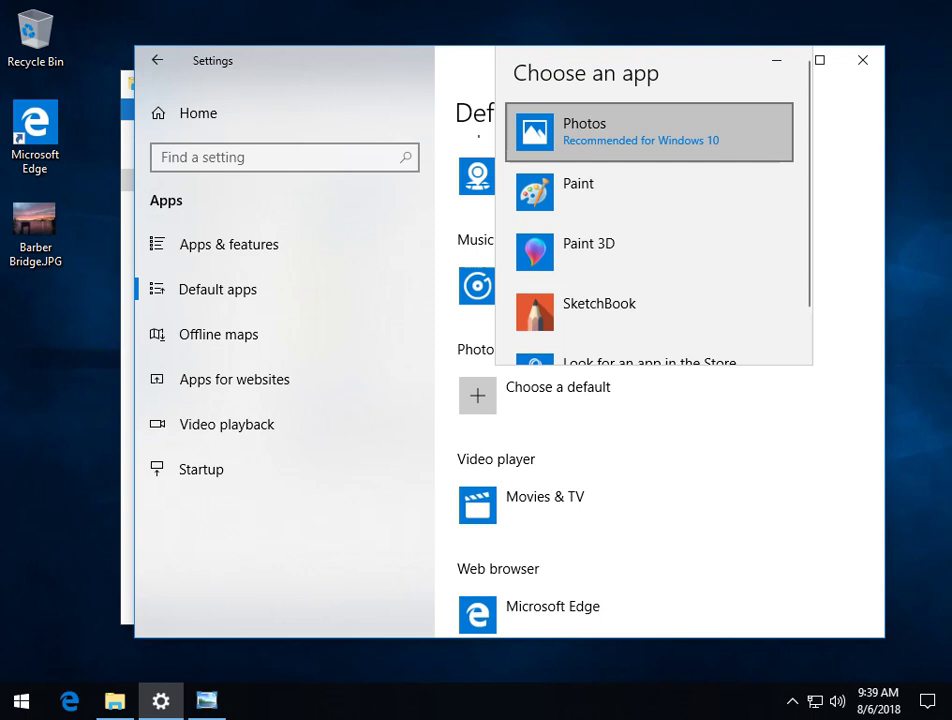
pyautogui.click(862, 59)
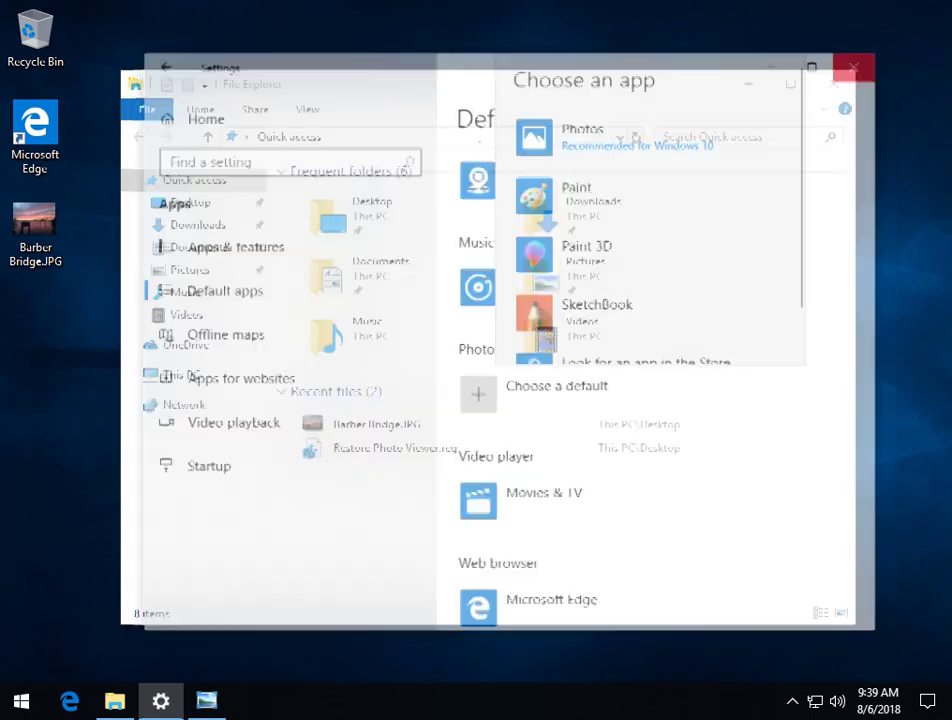
pyautogui.click(834, 83)
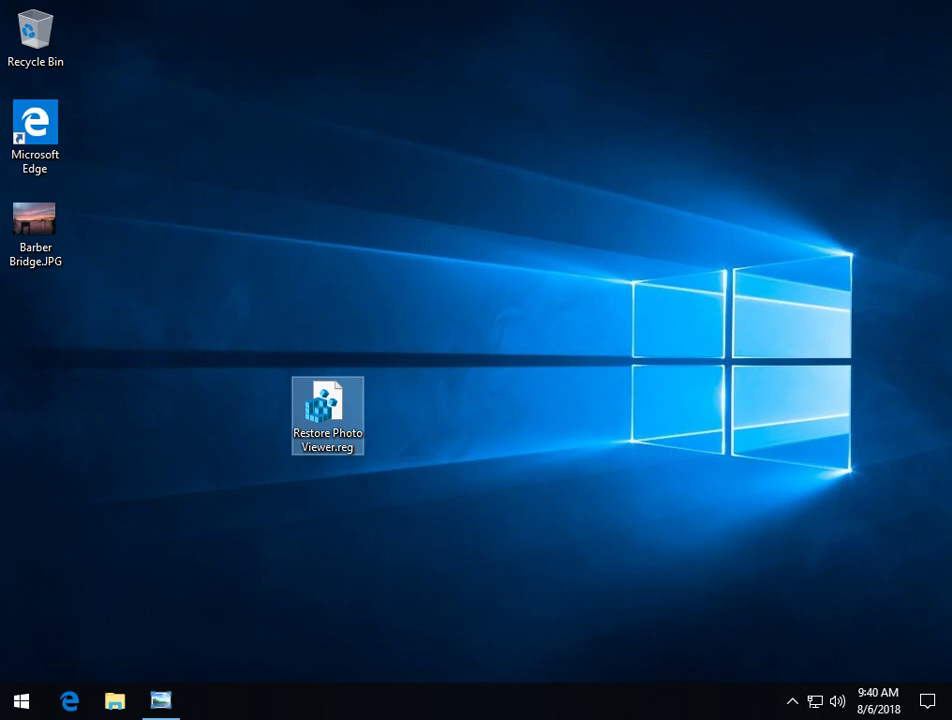
# - Check which file commands are offered for Barber Bridge.JPG on the desktop, and dismiss them
pyautogui.click(34, 225)
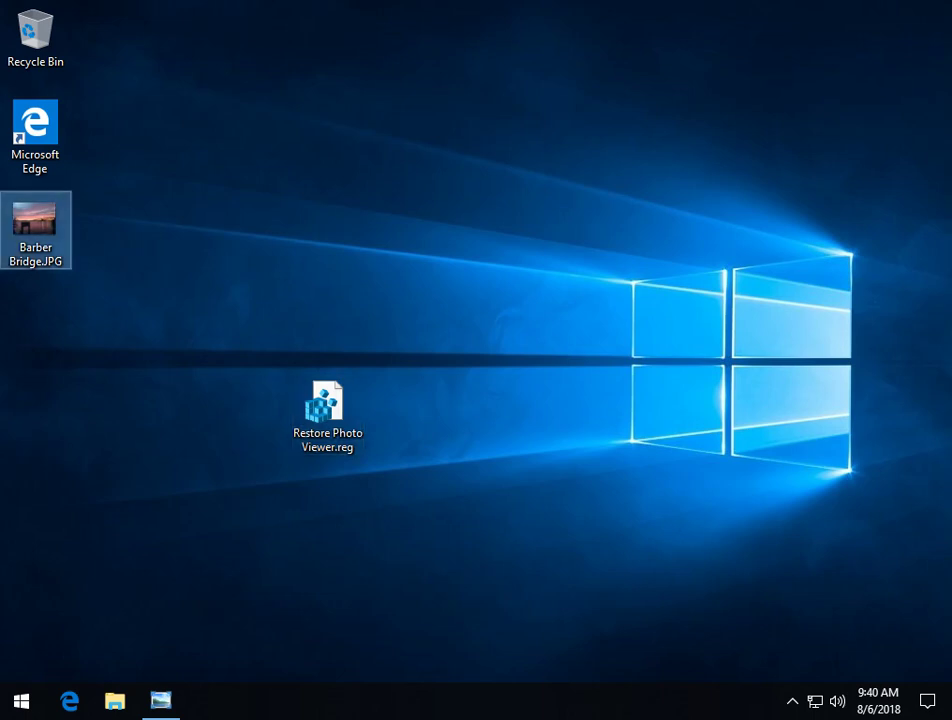
pyautogui.rightClick(40, 207)
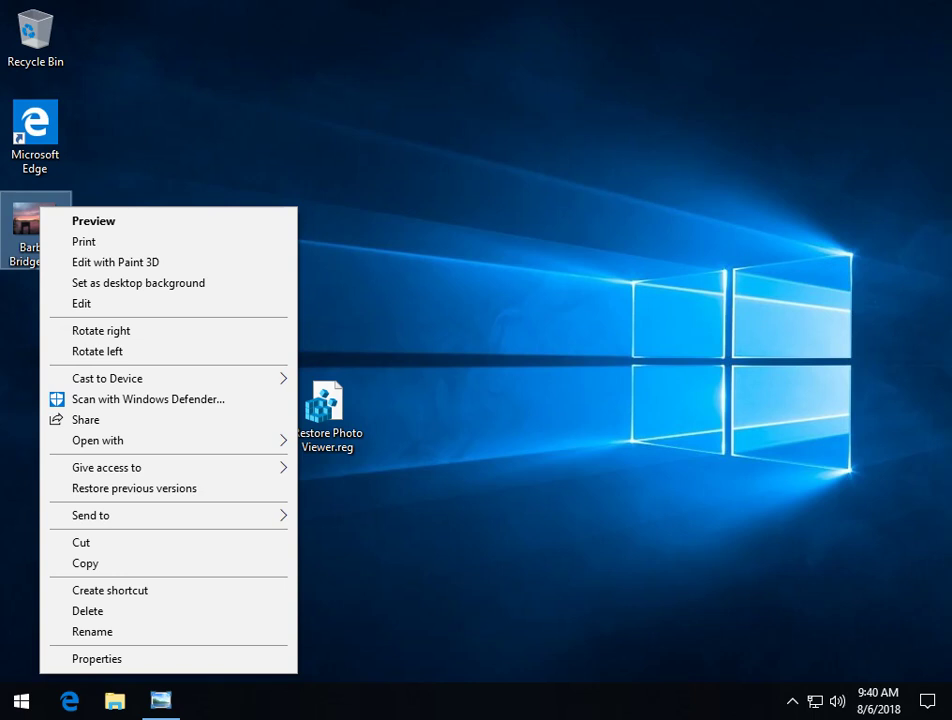
pyautogui.press('Escape')
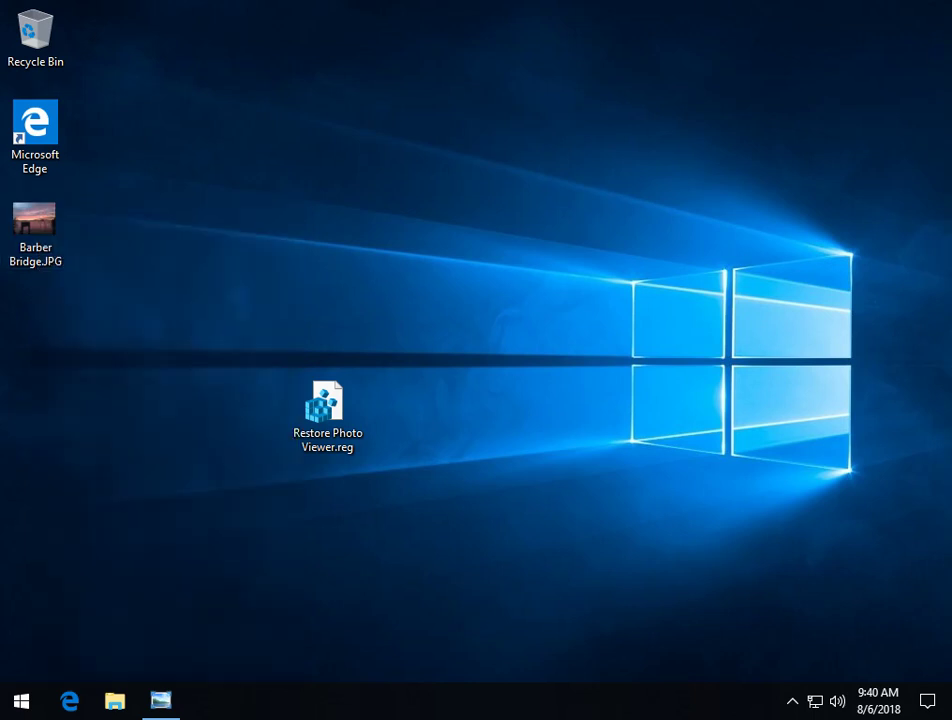